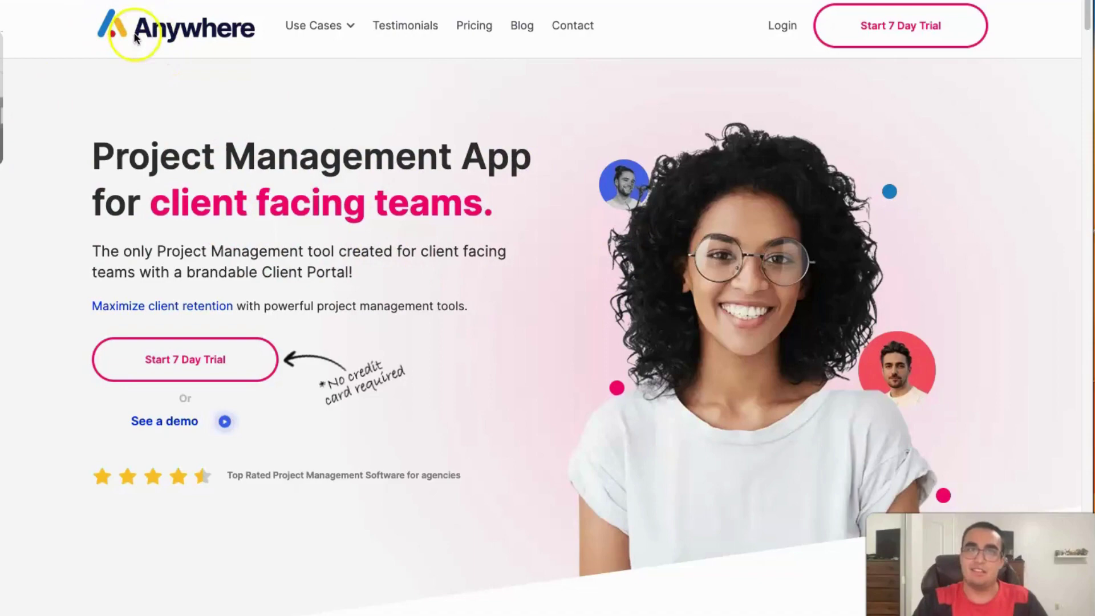
# - Look over the Anywhere home page, including the client logos and the customer retention and project visibility feature sections
pyautogui.click(311, 30)
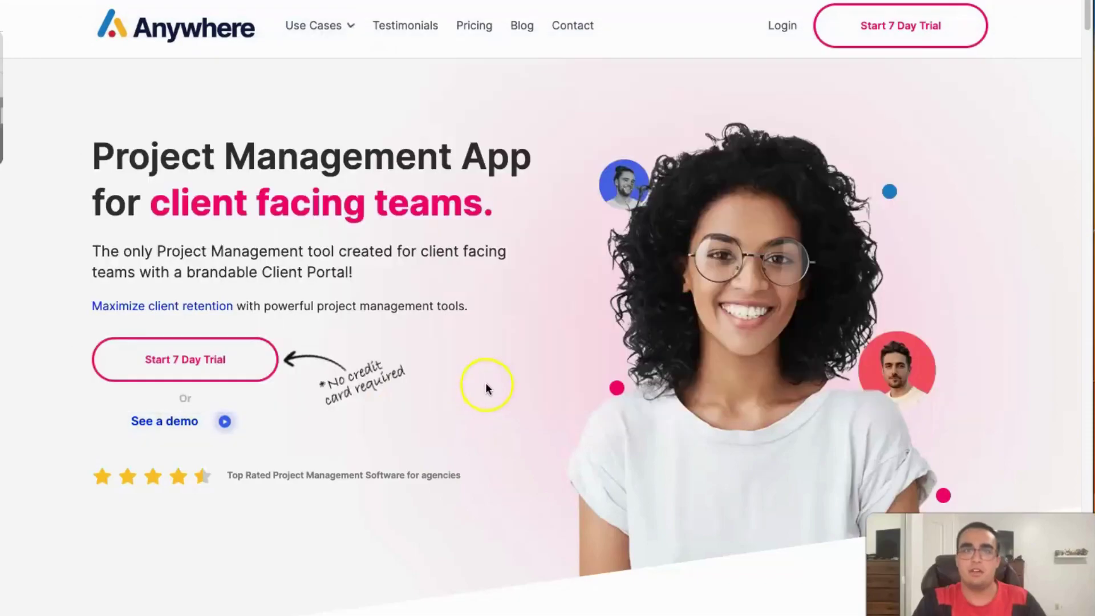
pyautogui.click(317, 27)
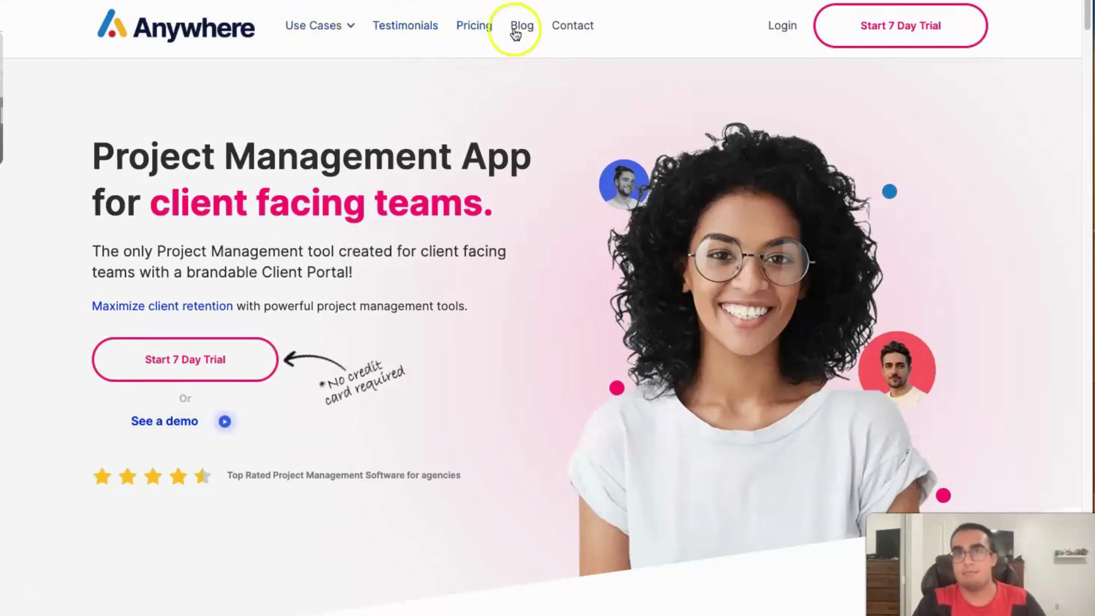
pyautogui.scroll(-5, 559, 238)
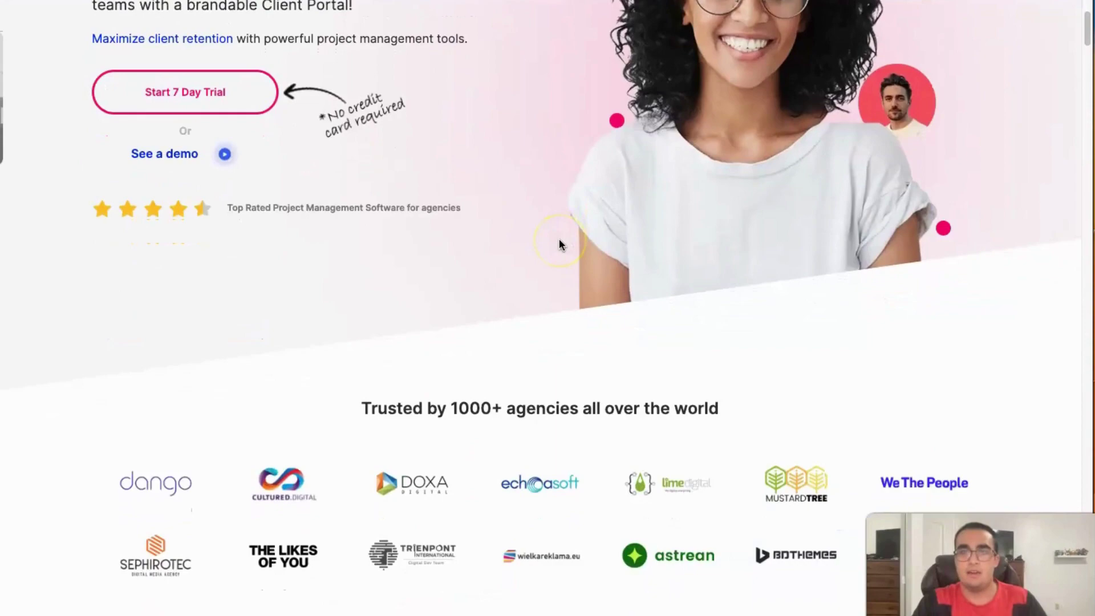
pyautogui.scroll(-3, 559, 238)
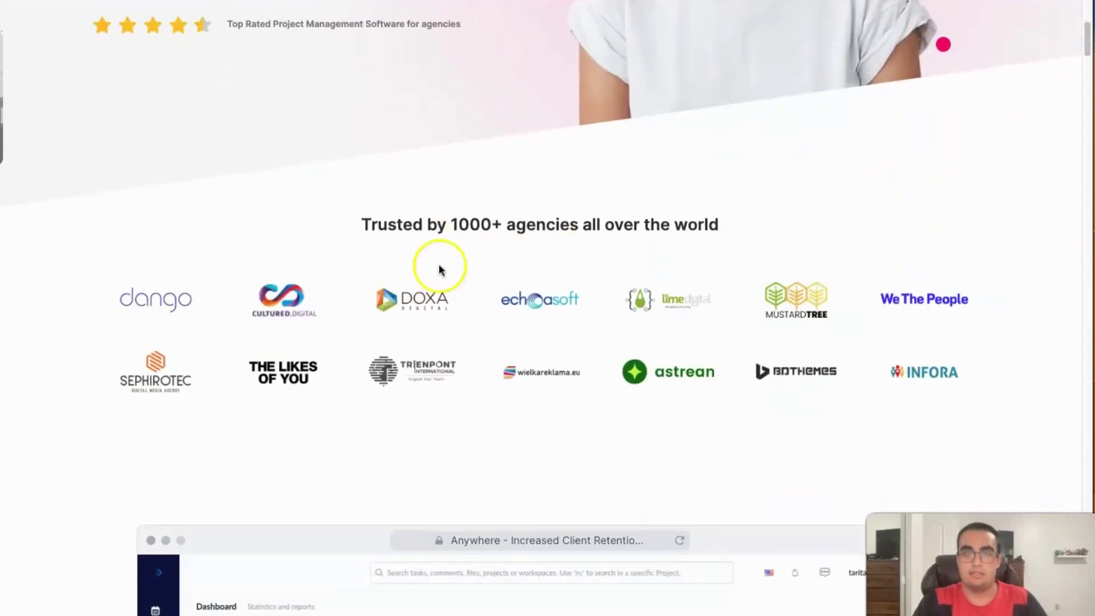
pyautogui.scroll(-20, 382, 255)
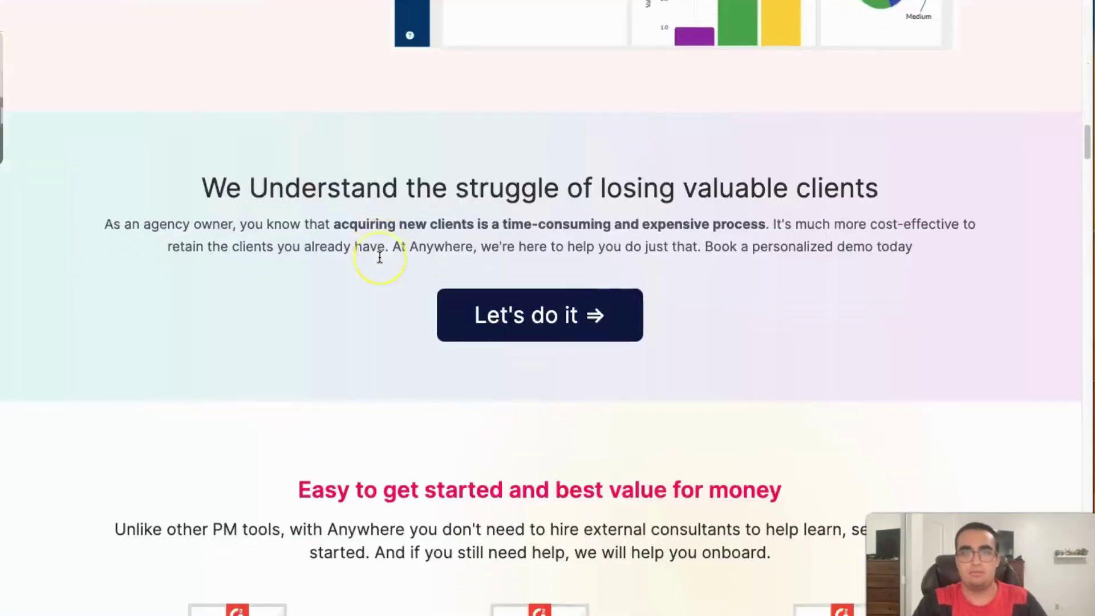
pyautogui.scroll(-20, 380, 257)
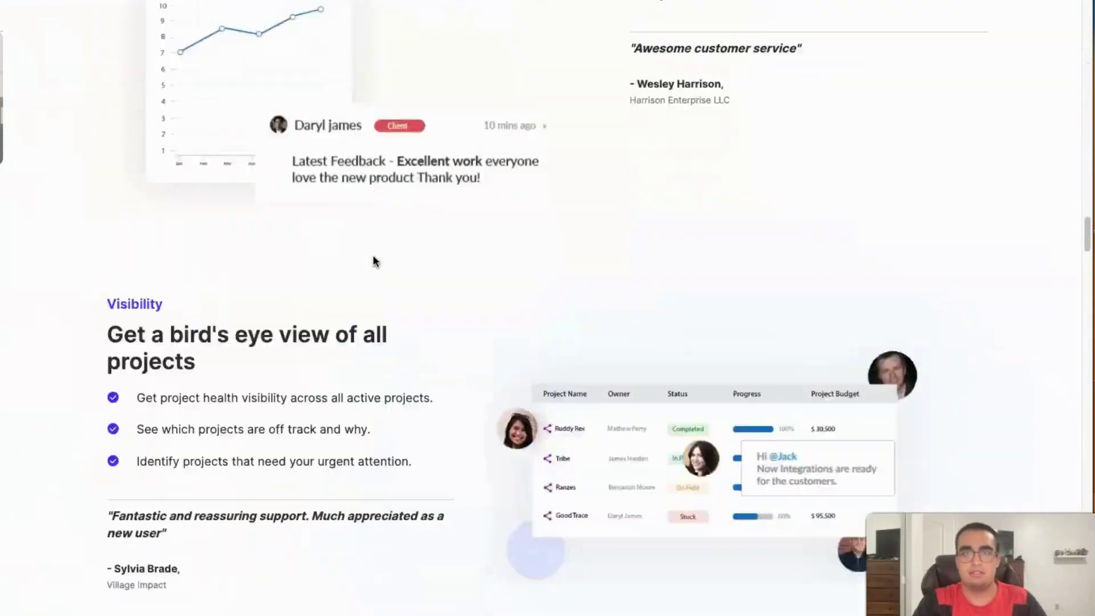
pyautogui.scroll(-6, 373, 260)
pyautogui.scroll(14, 372, 255)
pyautogui.scroll(-6, 371, 253)
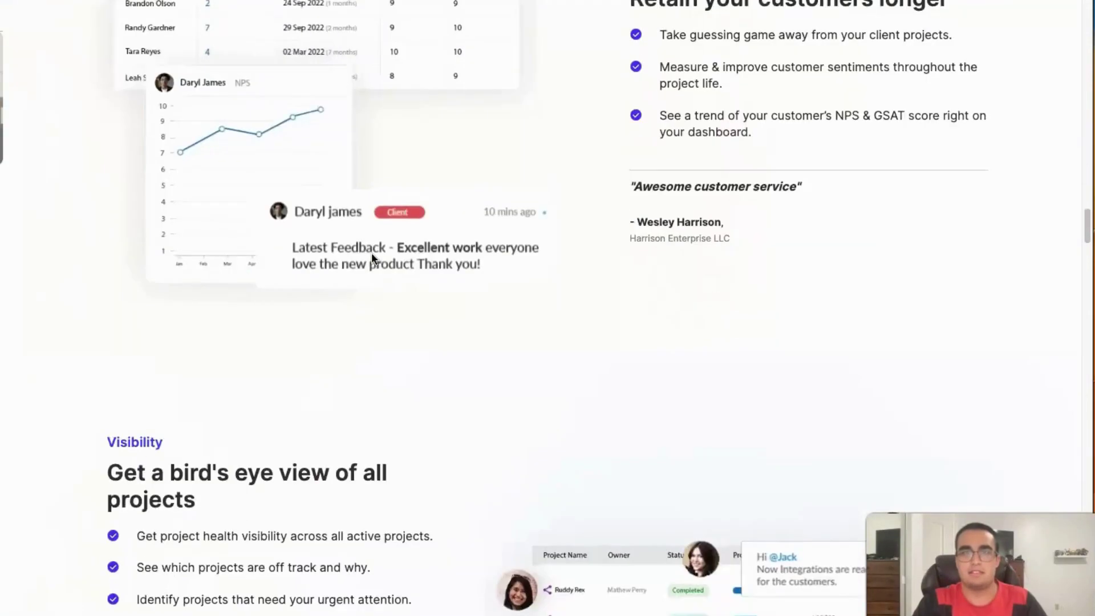
# - Read the home page's customer testimonials and the table comparing Anywhere with Asana, Teamwork, monday.com and ClickUp
pyautogui.scroll(-20, 371, 252)
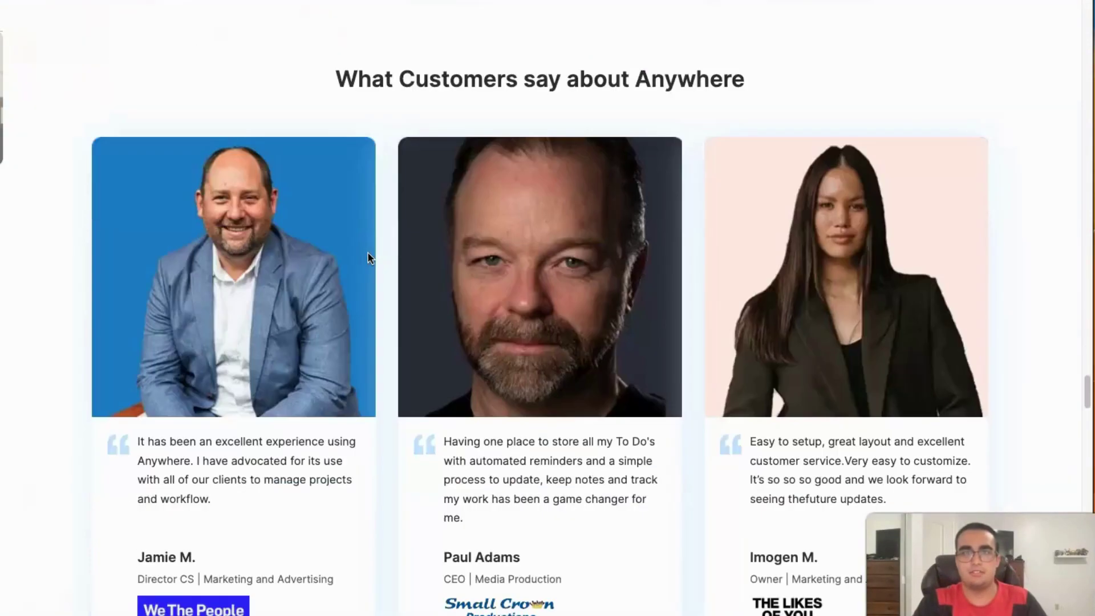
pyautogui.scroll(-5, 367, 256)
pyautogui.scroll(5, 245, 227)
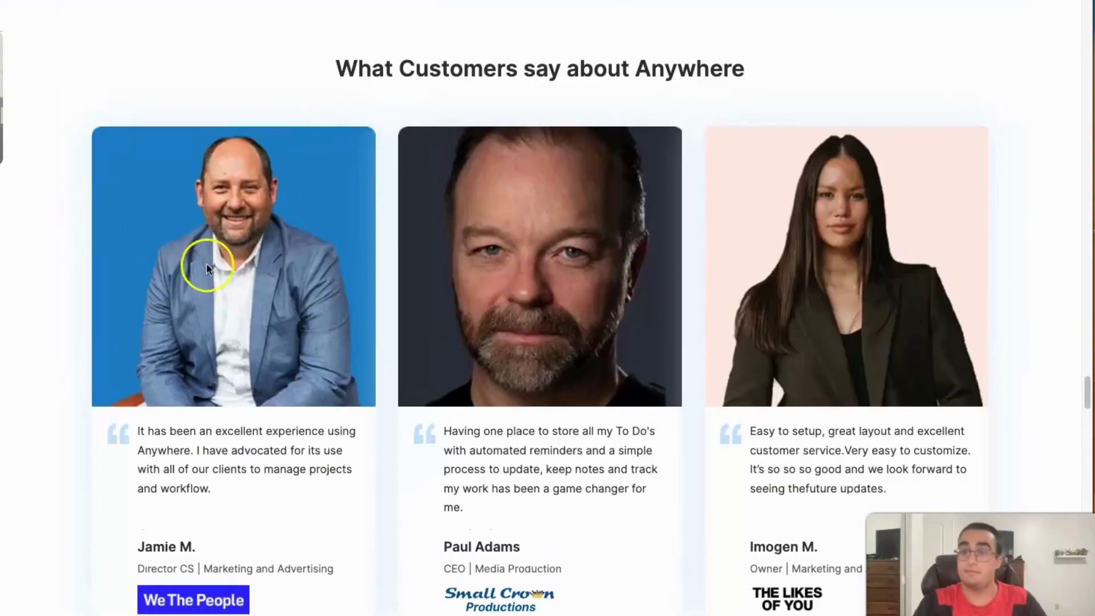
pyautogui.scroll(-15, 227, 269)
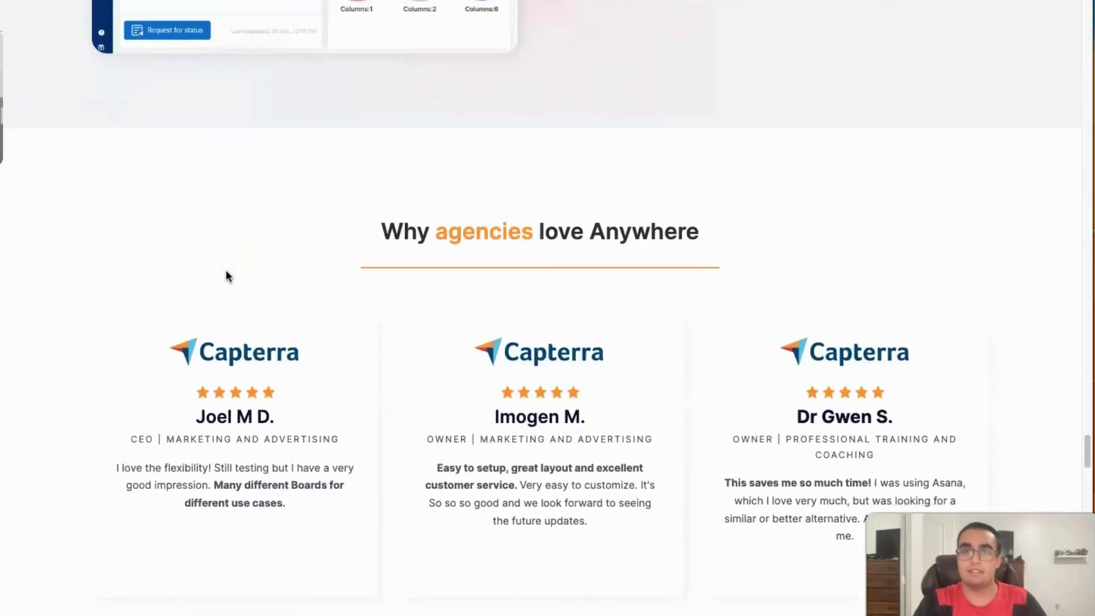
pyautogui.scroll(-7, 226, 276)
pyautogui.scroll(-7, 333, 261)
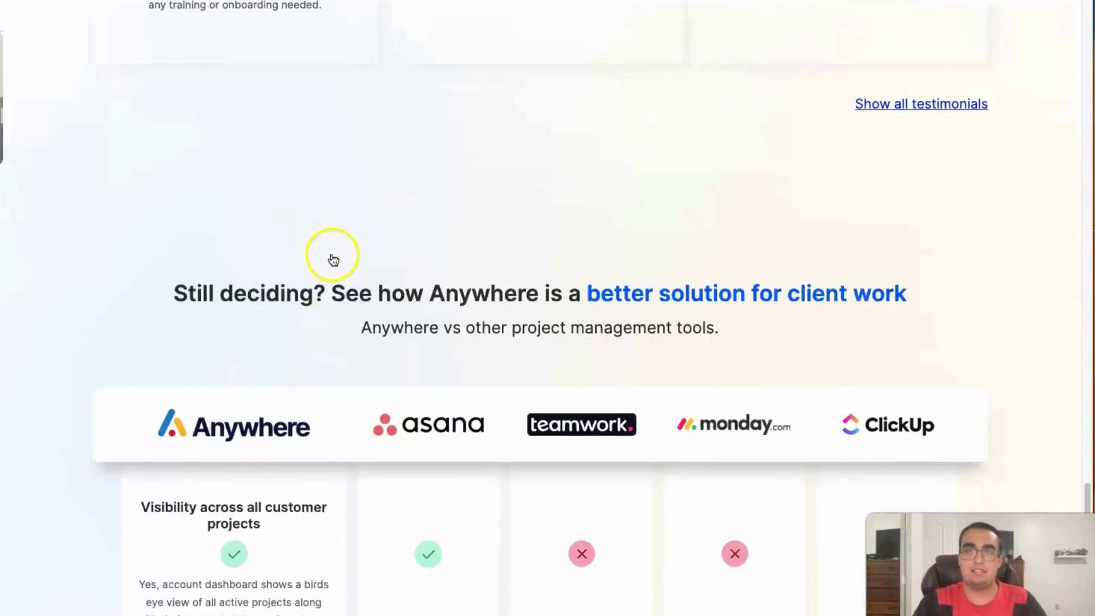
pyautogui.scroll(-9, 333, 261)
pyautogui.scroll(-12, 330, 252)
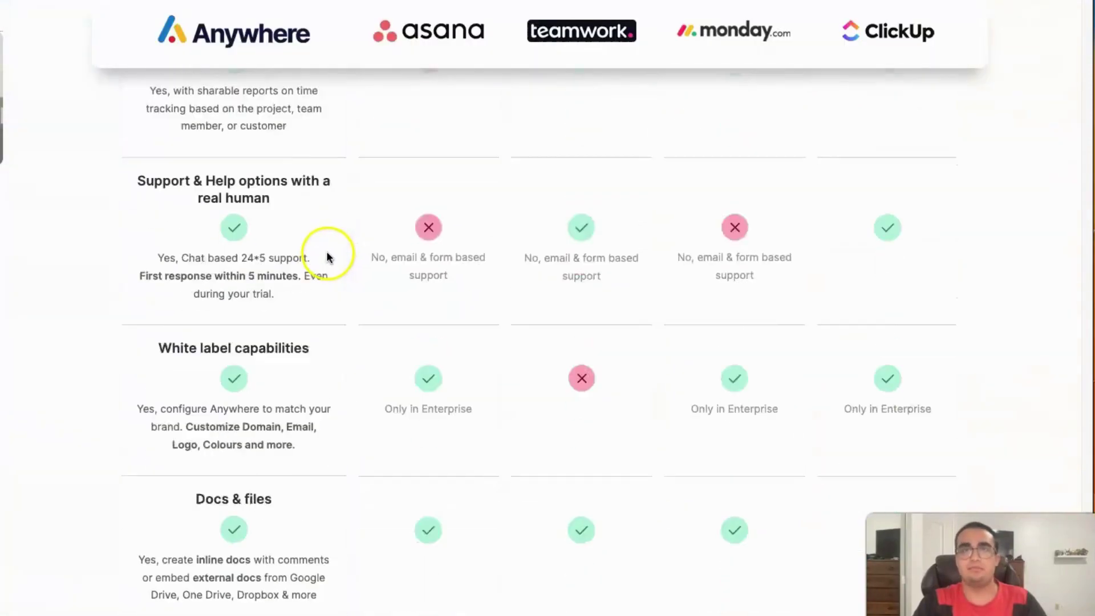
pyautogui.scroll(-15, 327, 251)
pyautogui.scroll(20, 325, 249)
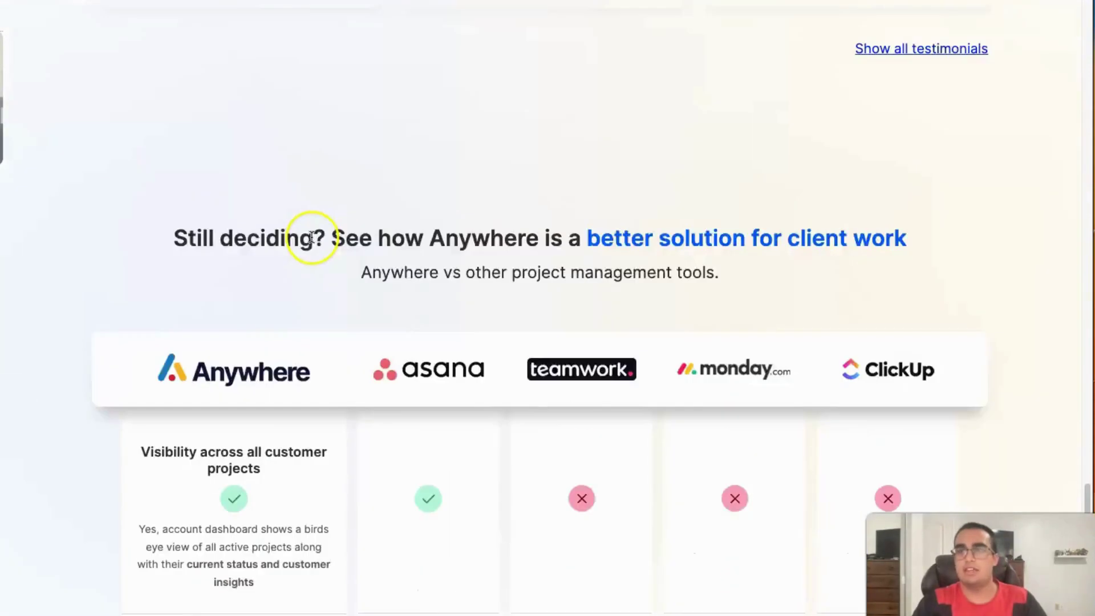
pyautogui.scroll(20, 302, 228)
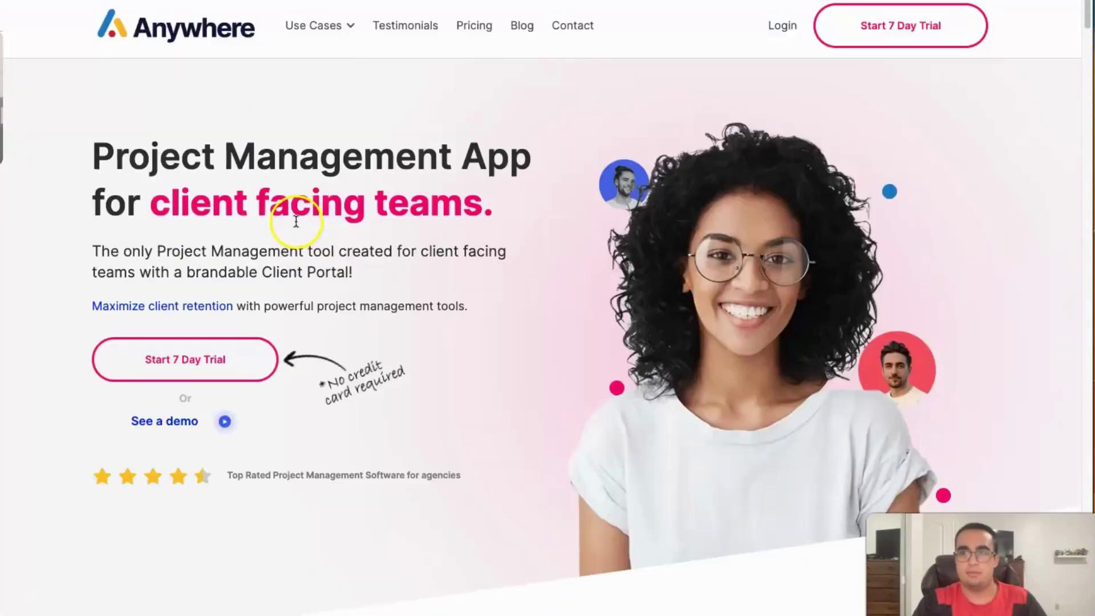
# - Open the pricing page and dismiss the discount offer form covering the plans
pyautogui.click(465, 40)
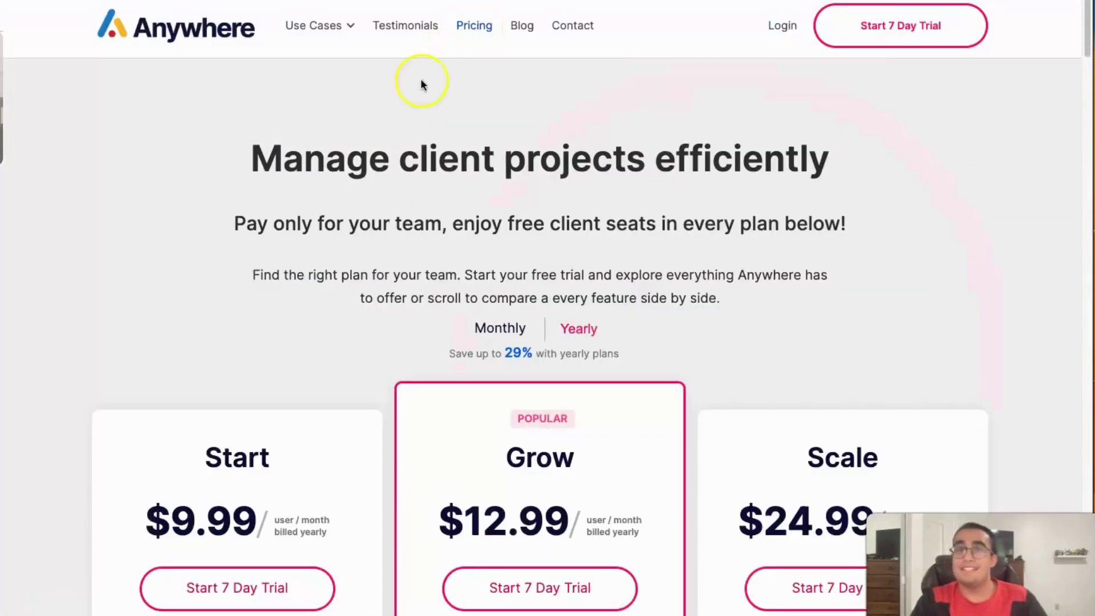
pyautogui.scroll(-5, 385, 228)
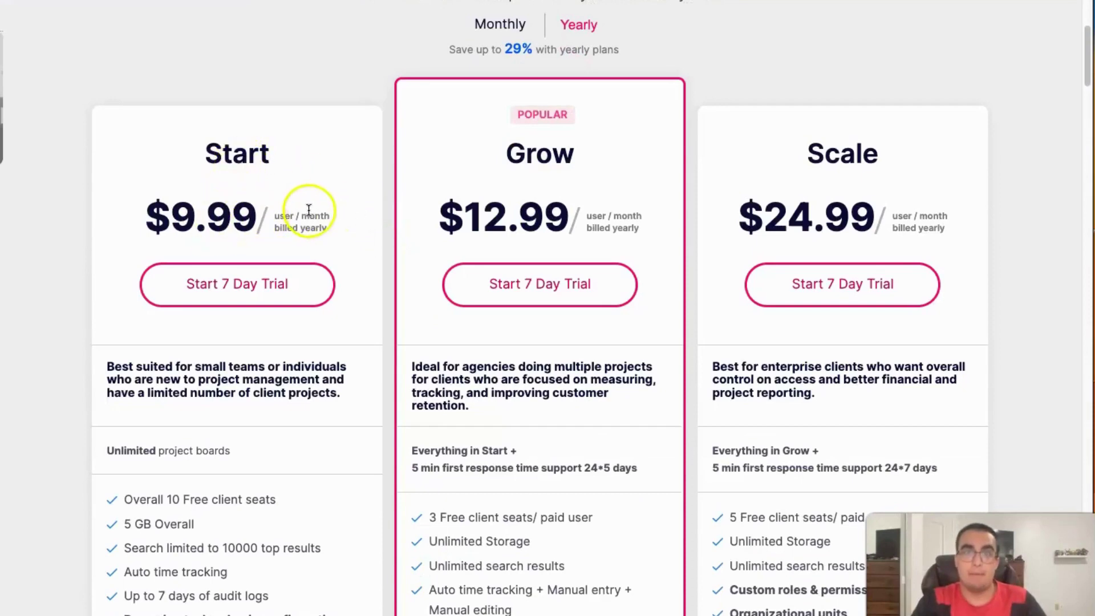
pyautogui.scroll(-3, 288, 194)
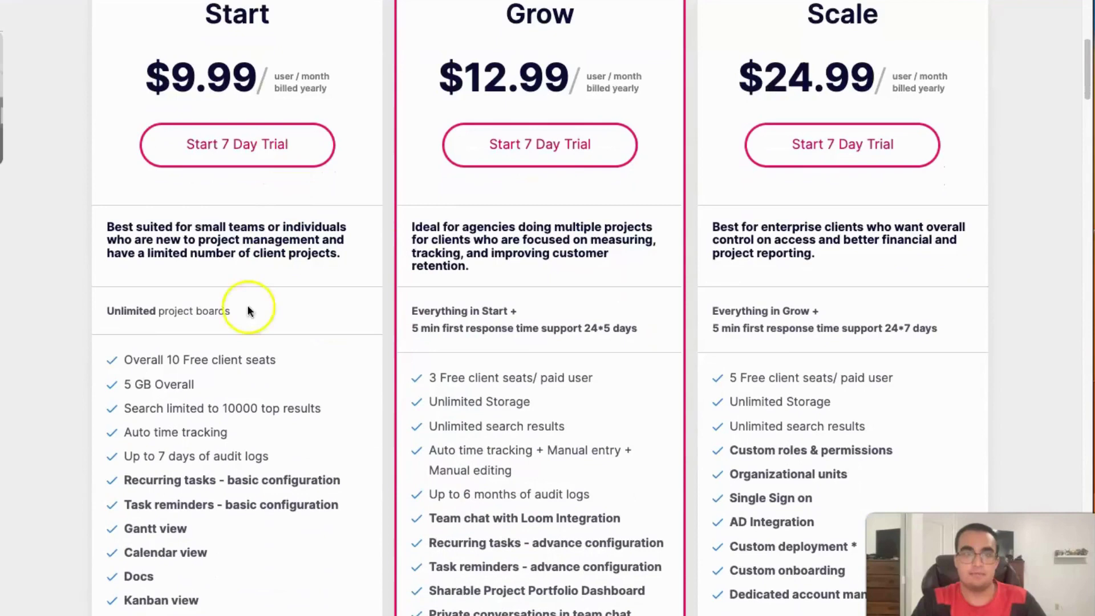
pyautogui.scroll(-1, 191, 352)
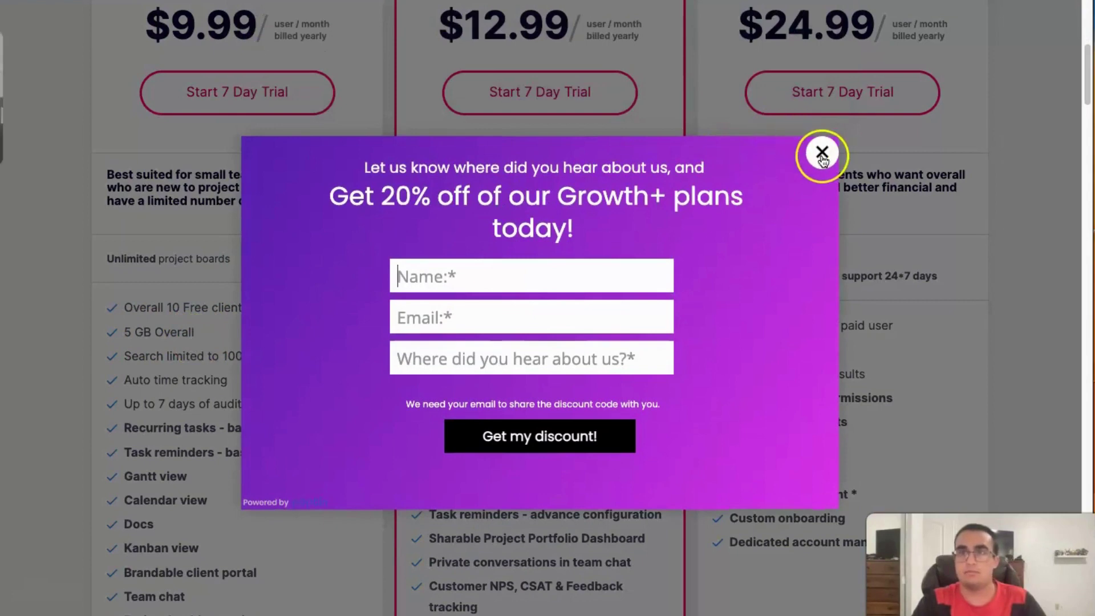
pyautogui.click(815, 154)
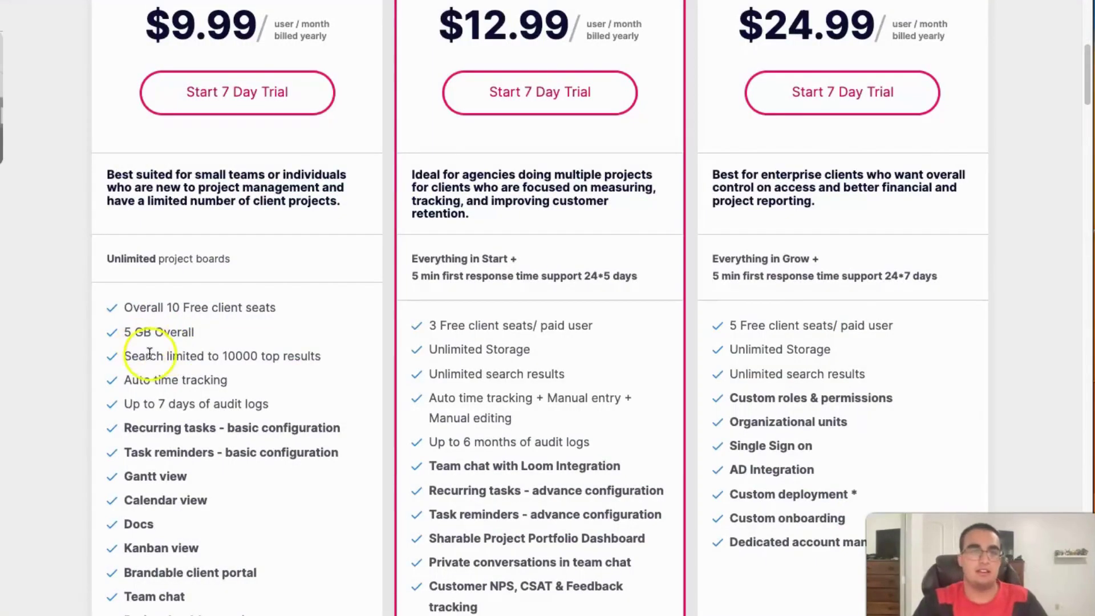
# - Read through the Start plan's full feature list, down to the project health overview
pyautogui.scroll(-1, 149, 328)
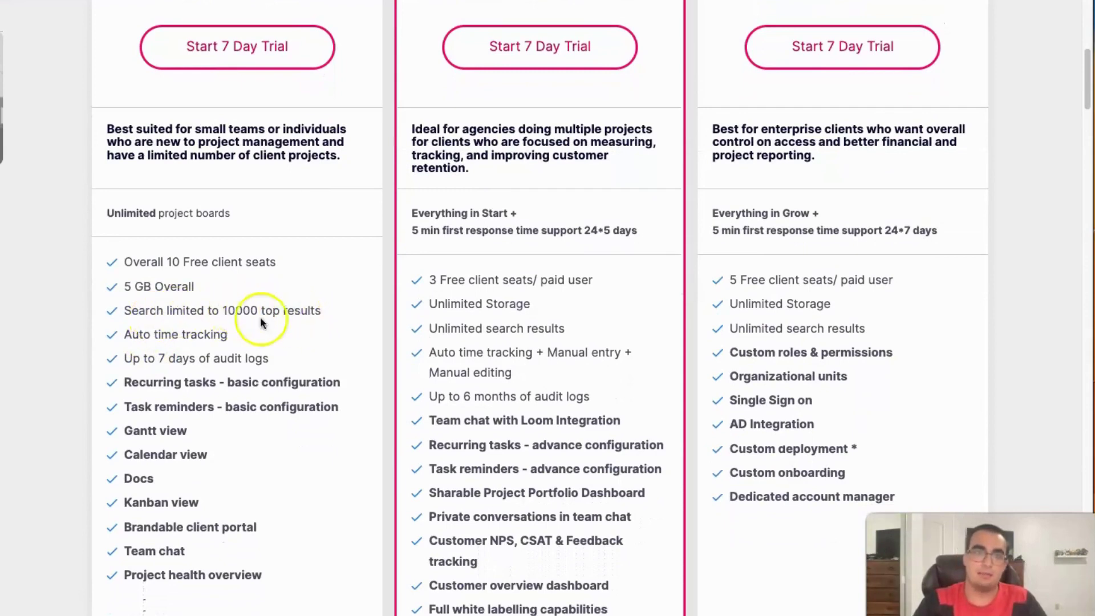
pyautogui.scroll(-1, 163, 340)
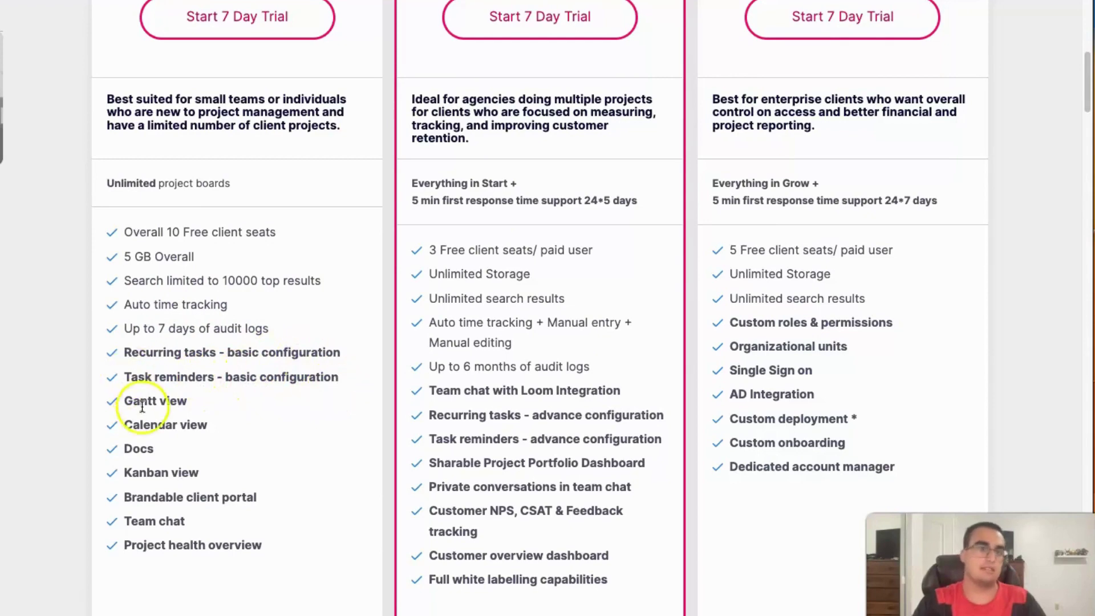
pyautogui.scroll(-2, 143, 407)
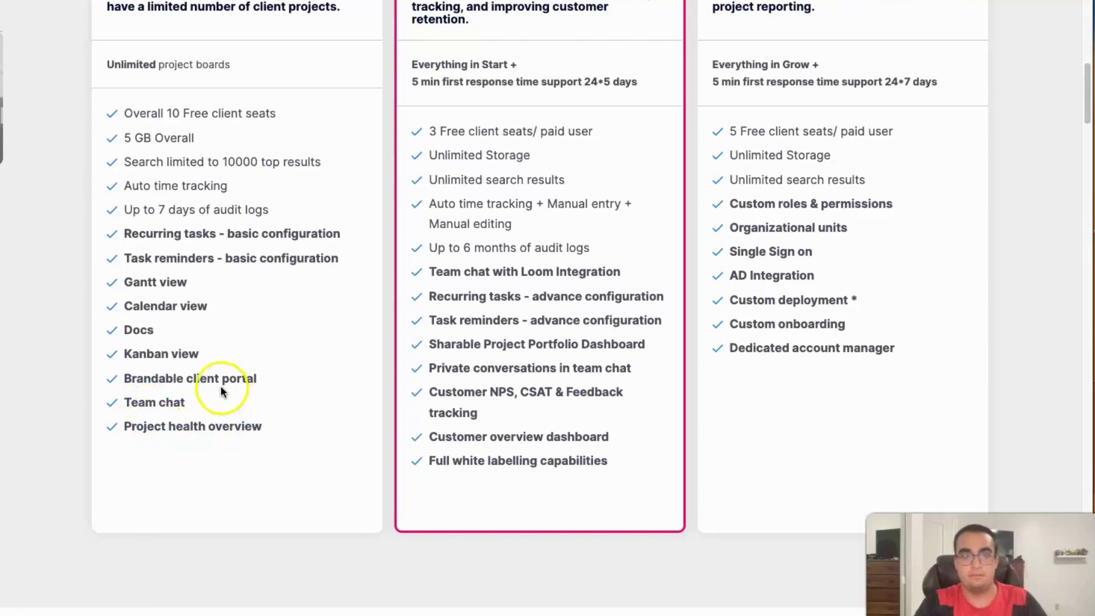
pyautogui.scroll(1, 221, 383)
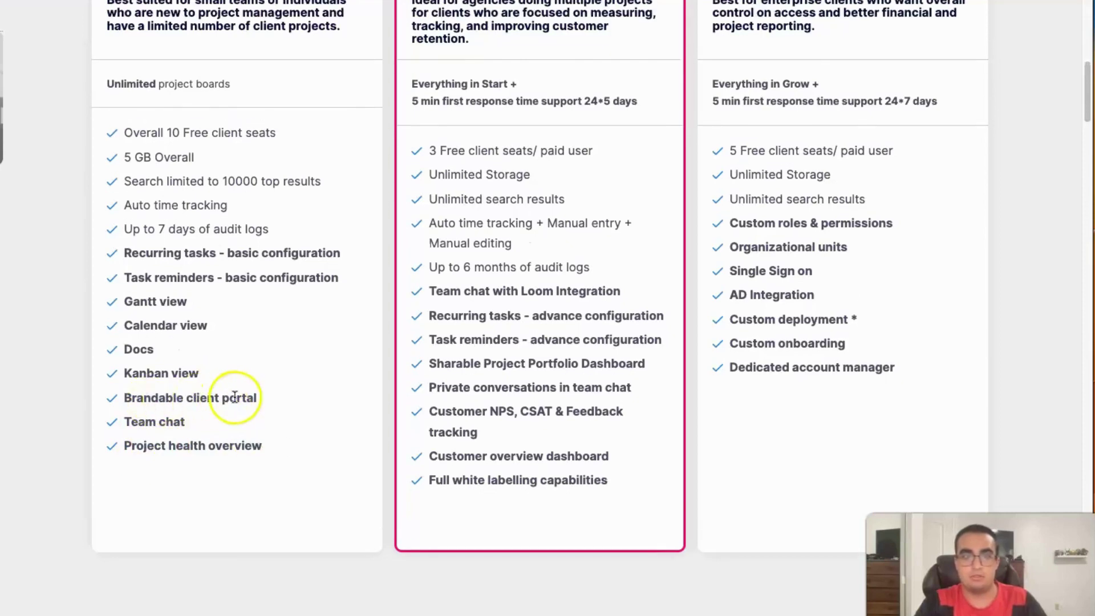
# - Review the Grow plan's yearly-billed price and its feature list, down to the white labelling capabilities
pyautogui.scroll(6, 231, 396)
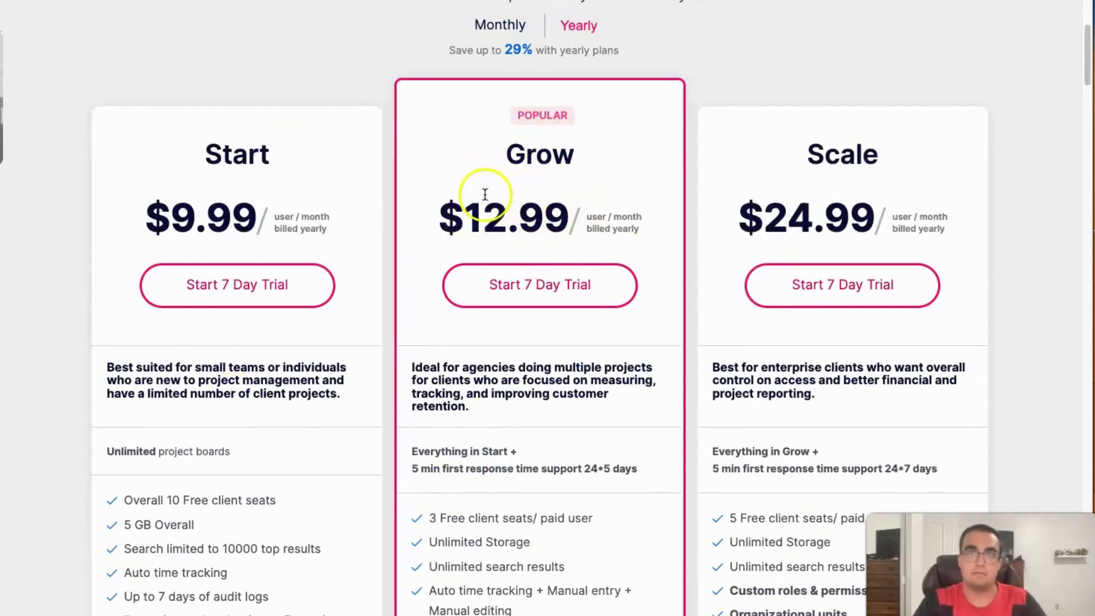
pyautogui.scroll(-1, 482, 193)
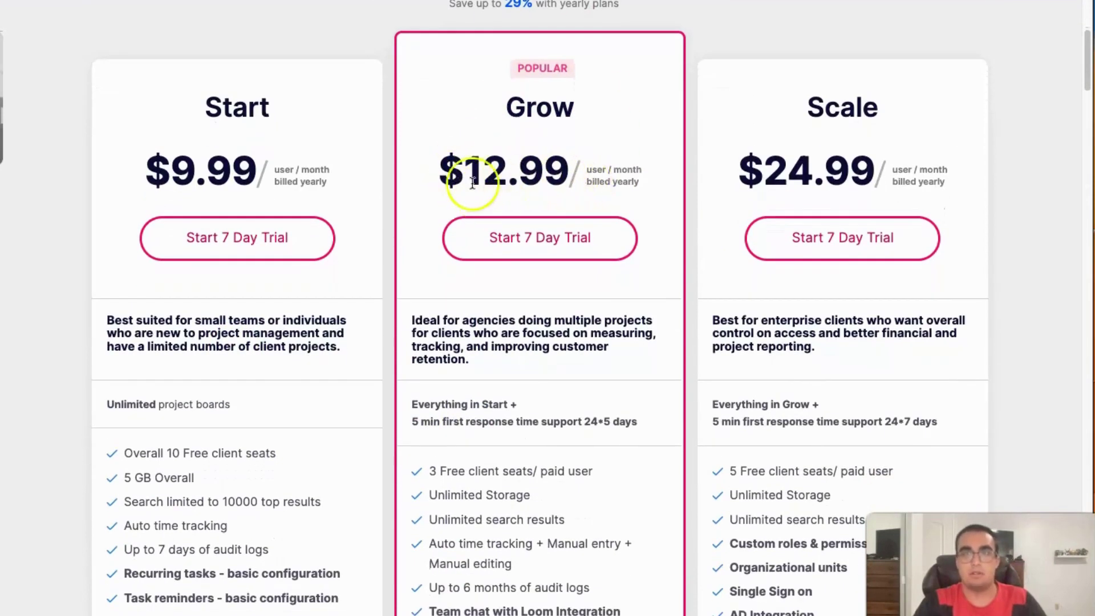
pyautogui.scroll(-5, 457, 194)
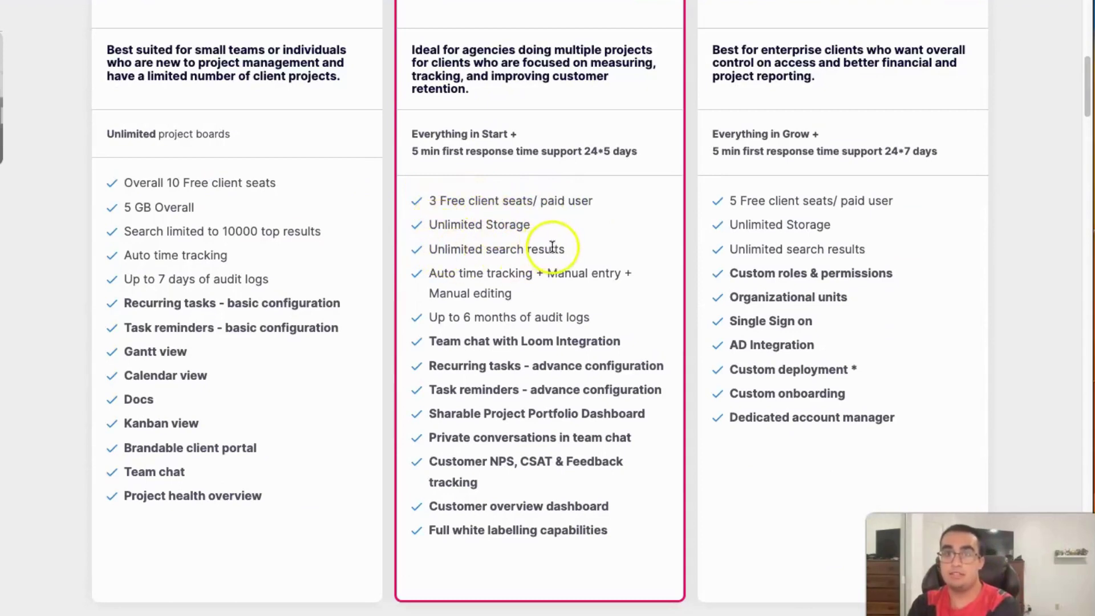
pyautogui.scroll(-1, 491, 240)
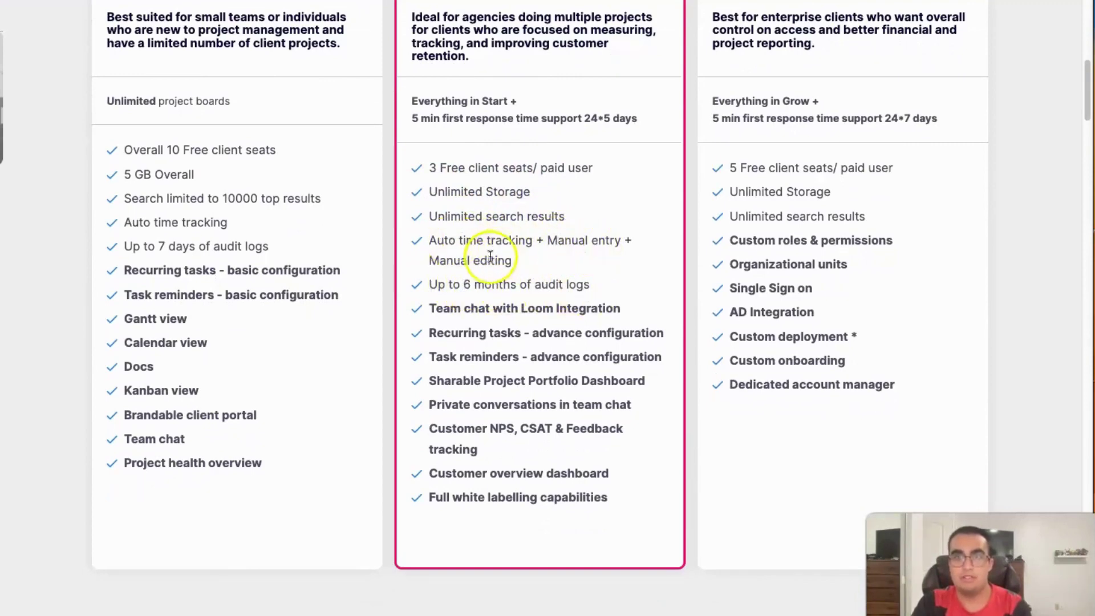
pyautogui.scroll(-1, 457, 294)
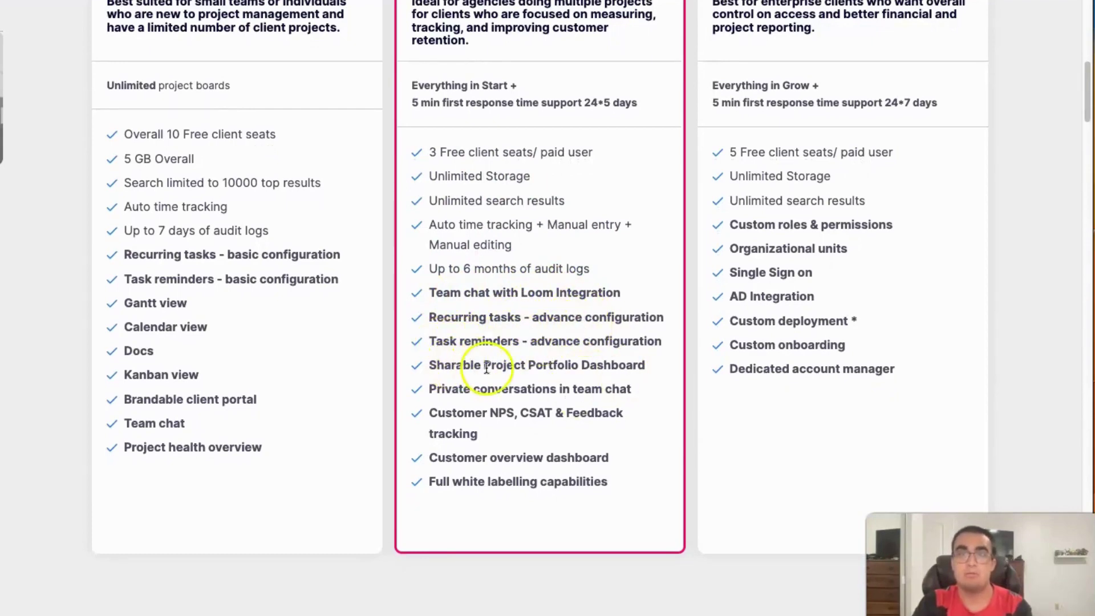
pyautogui.scroll(-1, 494, 358)
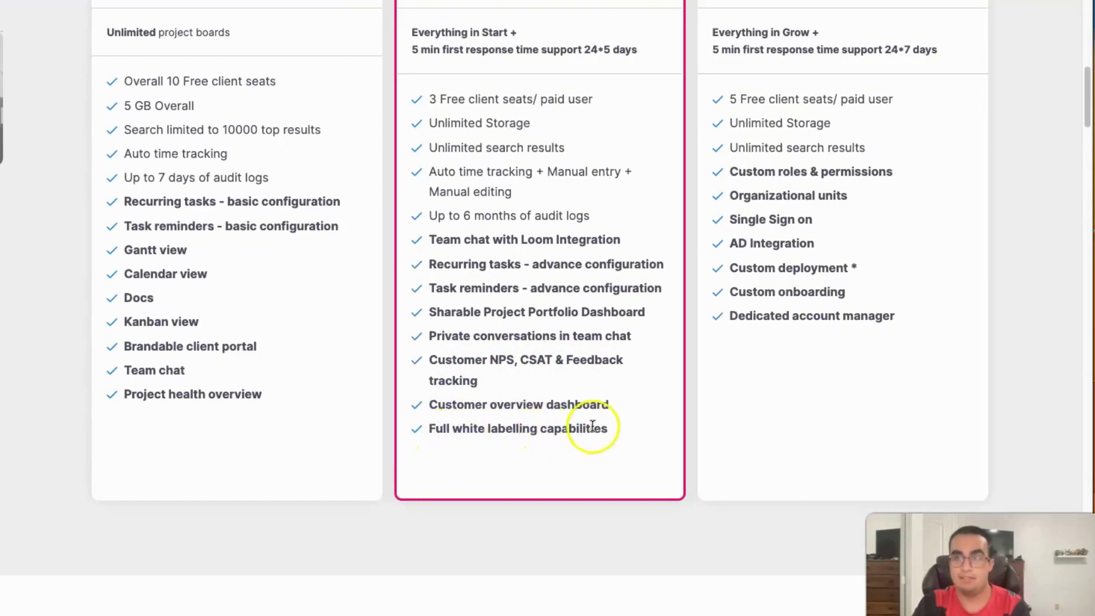
# - Review the Scale plan's price, target clients and feature list, down to the dedicated account manager
pyautogui.scroll(5, 790, 205)
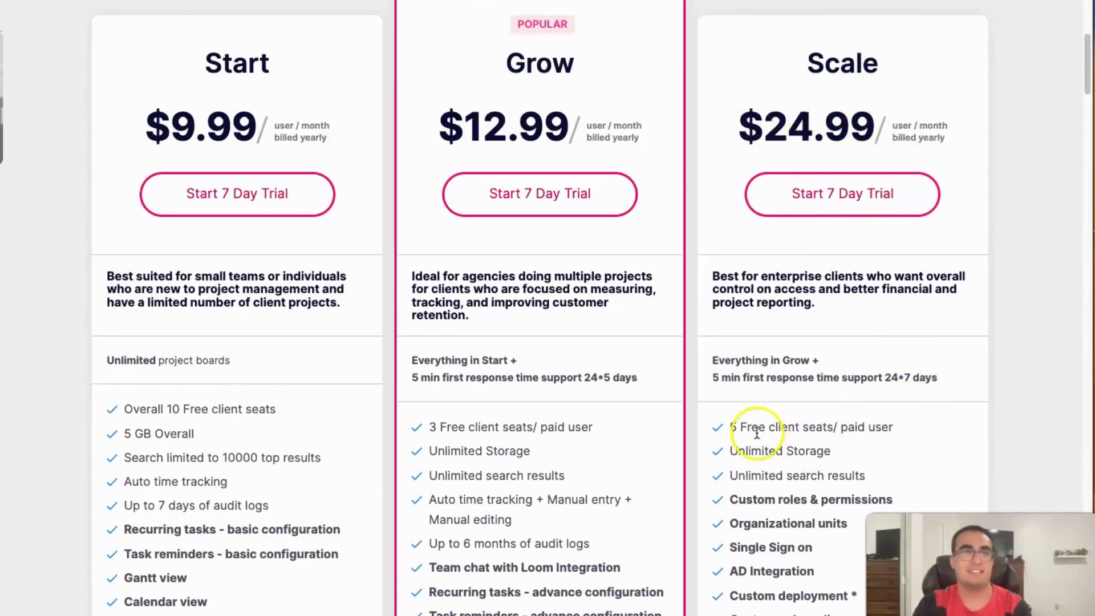
pyautogui.scroll(-1, 755, 433)
pyautogui.scroll(-1, 751, 433)
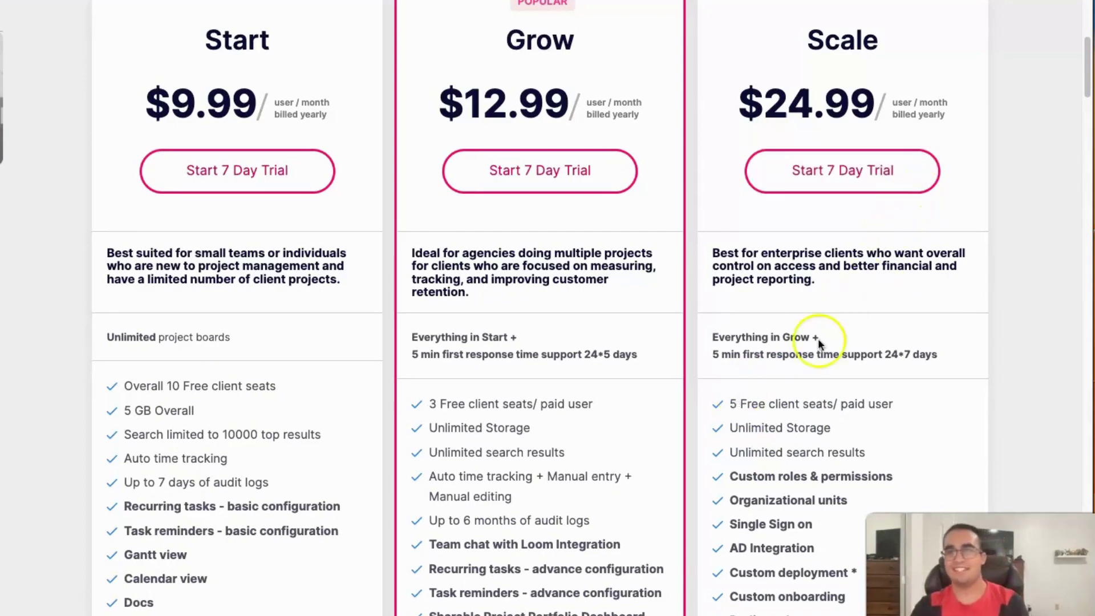
pyautogui.scroll(-1, 785, 376)
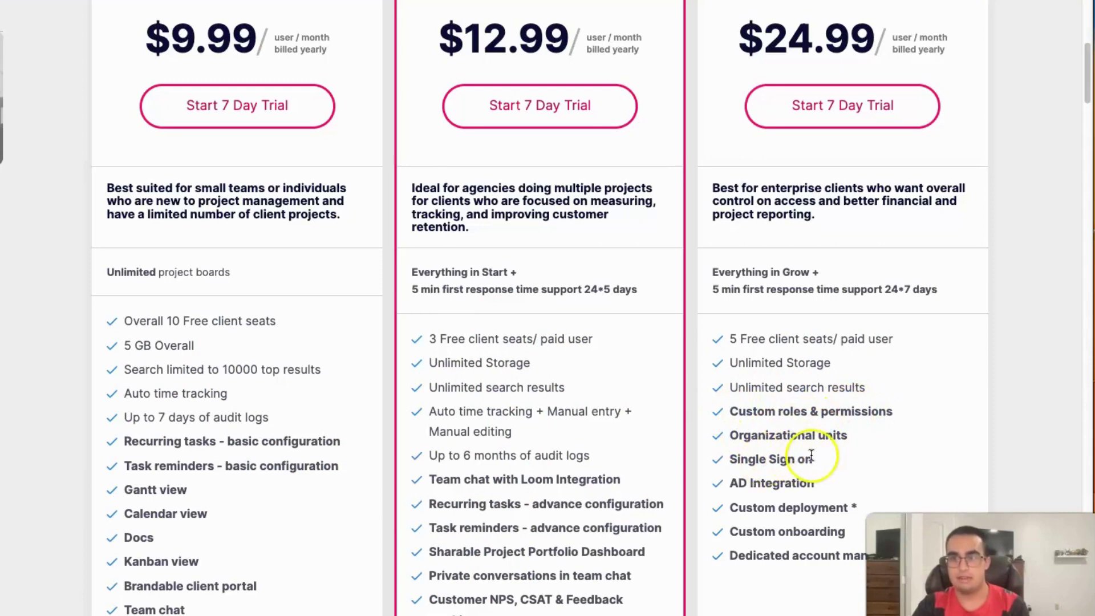
pyautogui.scroll(-1, 777, 471)
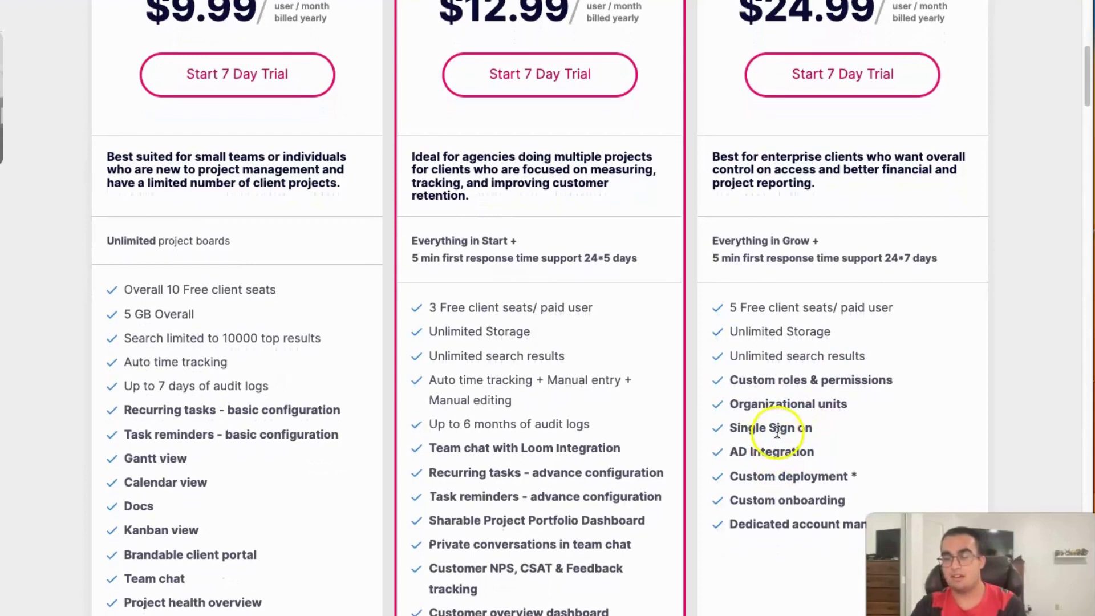
pyautogui.scroll(-1, 761, 453)
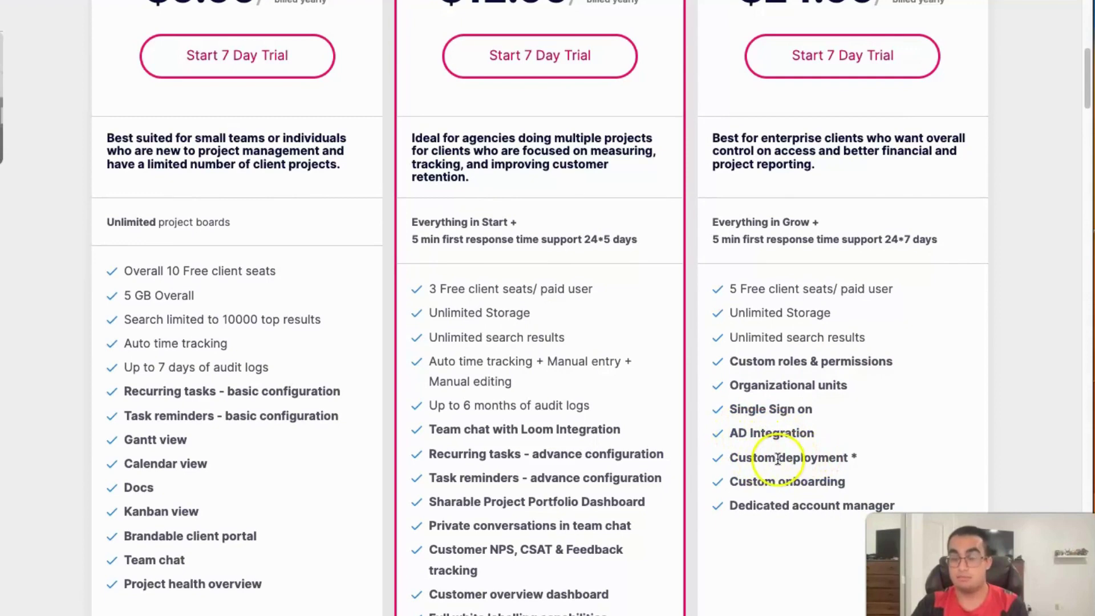
pyautogui.scroll(-1, 845, 457)
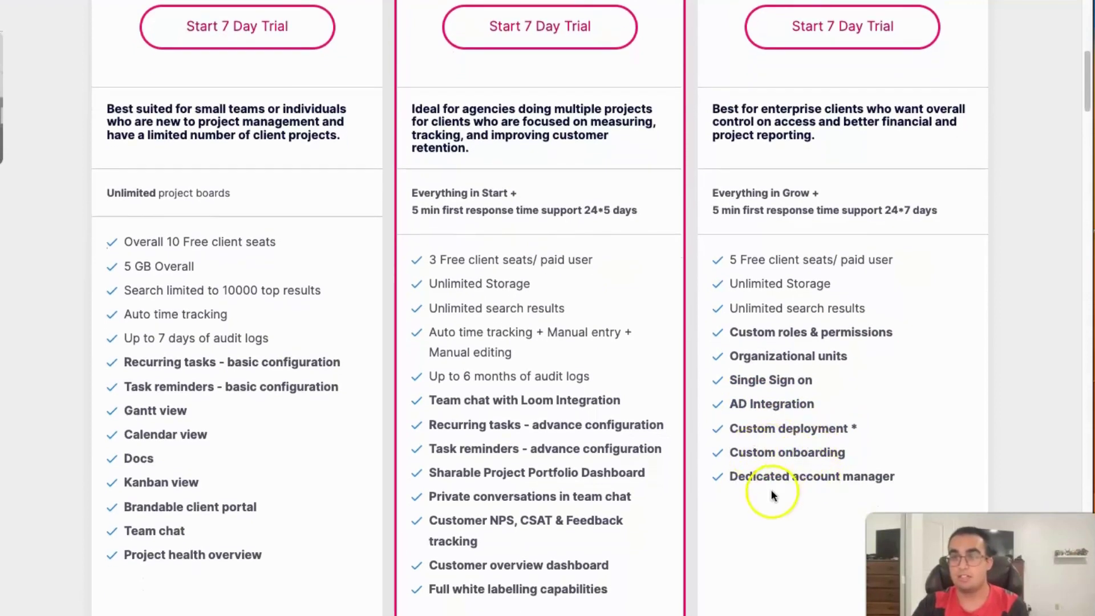
# - Look over the pricing page's free client seats offer and compare the yearly-billed prices of the Start, Grow and Scale plans
pyautogui.scroll(5, 857, 476)
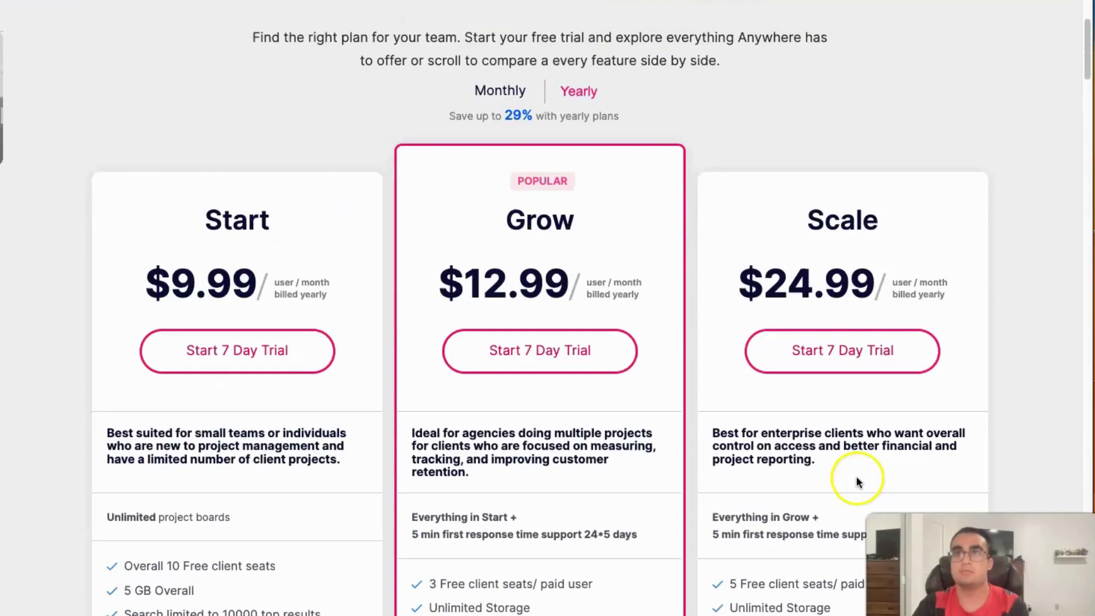
pyautogui.scroll(4, 857, 479)
pyautogui.rightClick(559, 223)
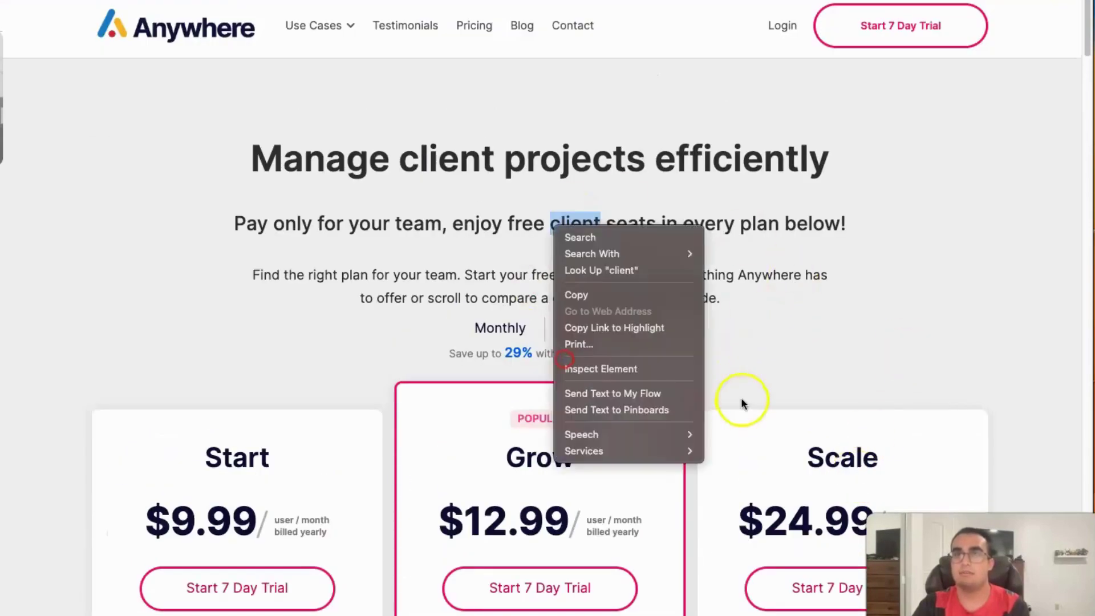
pyautogui.click(741, 399)
pyautogui.click(733, 253)
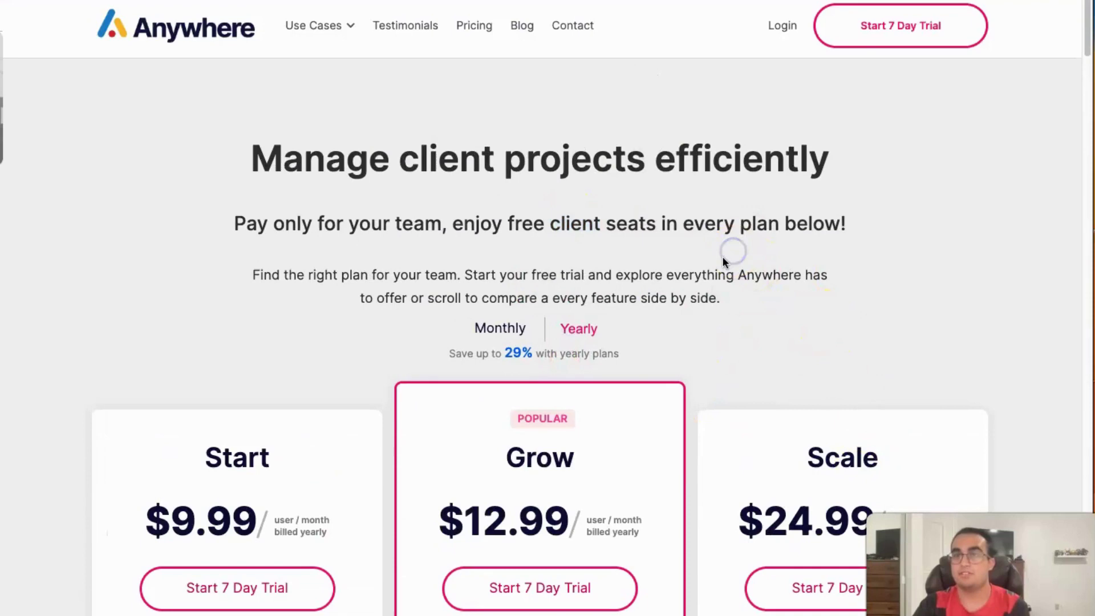
pyautogui.scroll(-4, 630, 275)
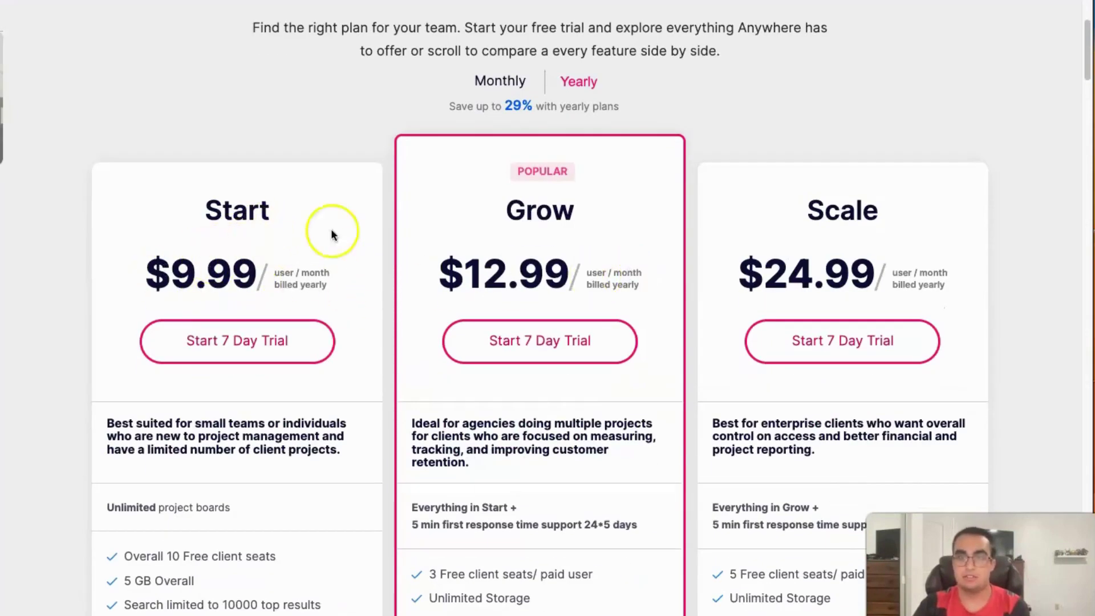
pyautogui.scroll(4, 451, 272)
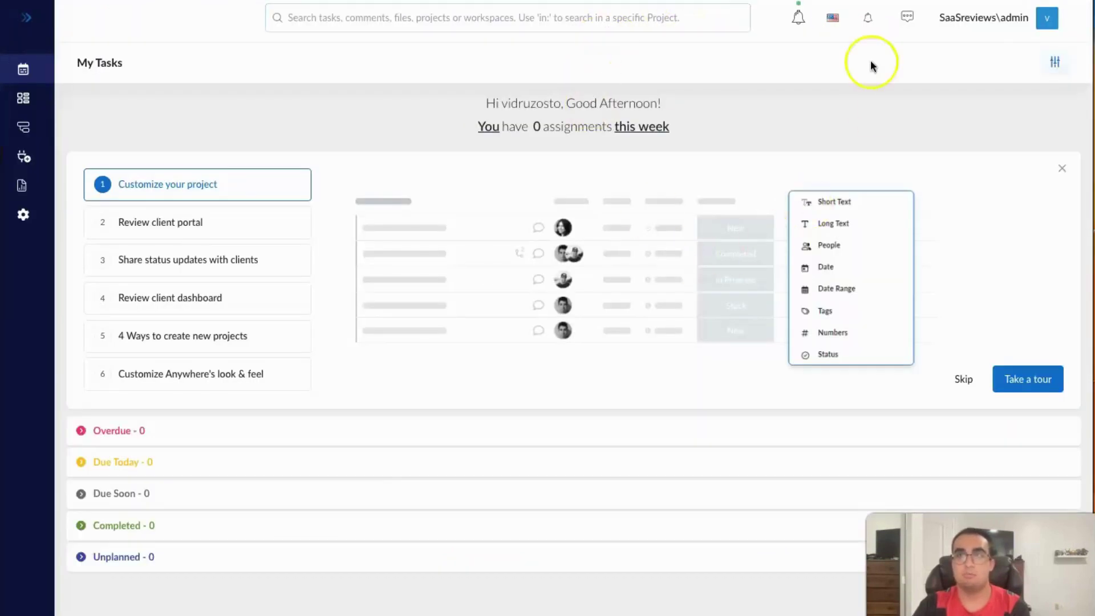
# - Look over the My Tasks onboarding checklist and open the table of the "Your video" project
pyautogui.click(261, 226)
pyautogui.click(271, 191)
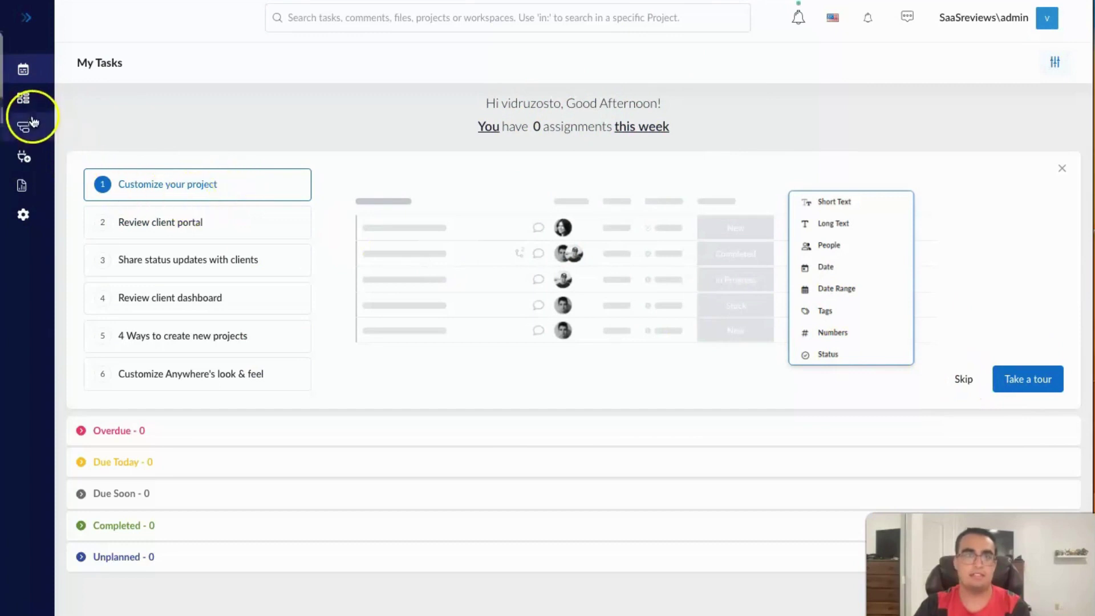
pyautogui.click(26, 99)
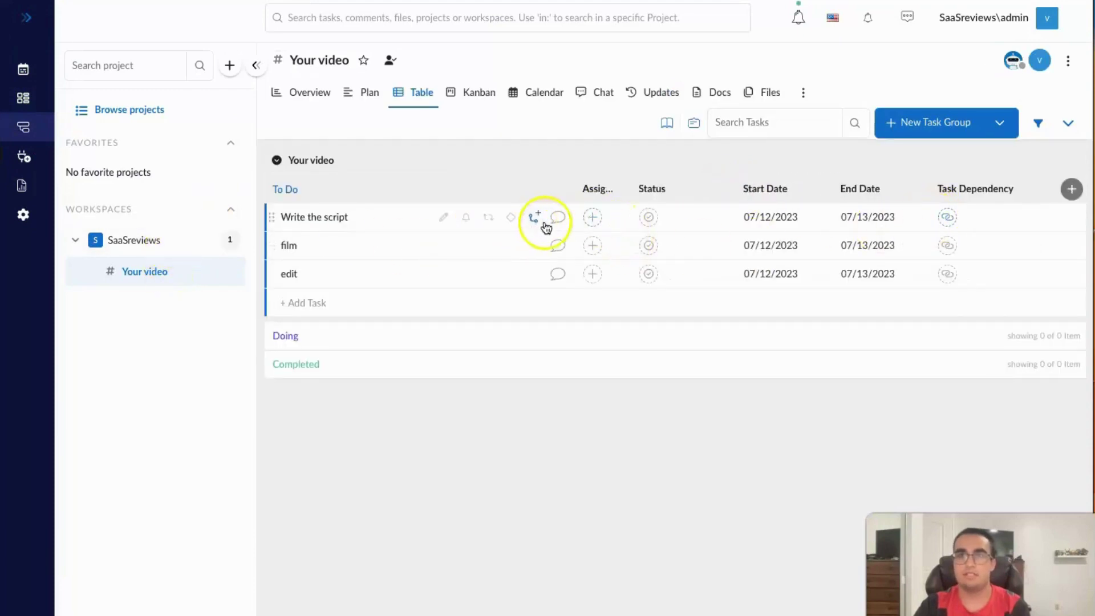
# - Set the status of "Write the script" to Completed and "film" to In Progress, leaving "edit" without a status
pyautogui.click(649, 218)
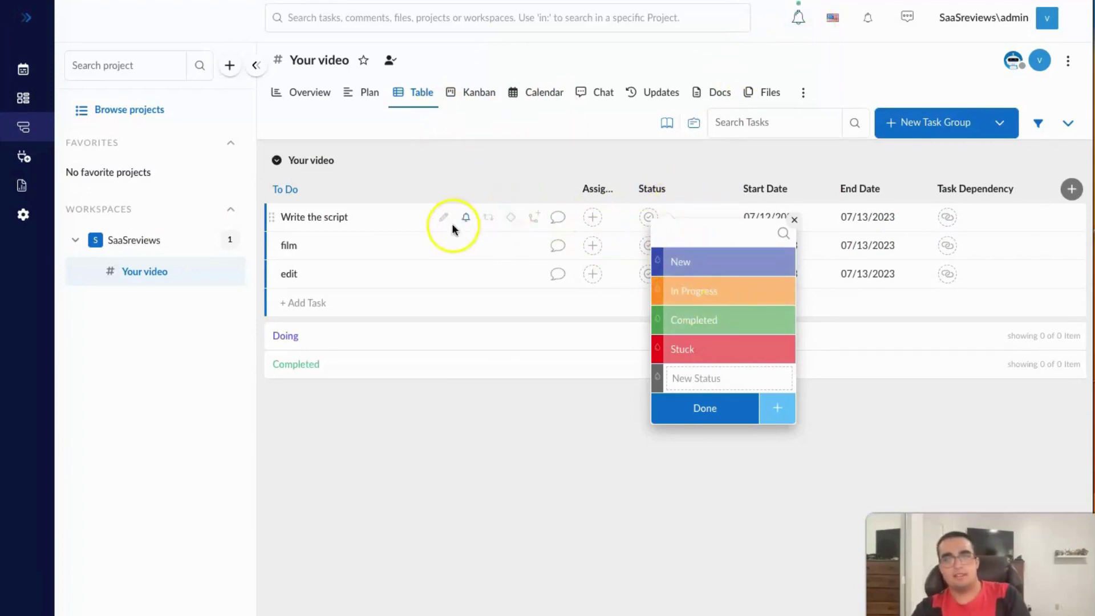
pyautogui.click(699, 323)
pyautogui.click(651, 245)
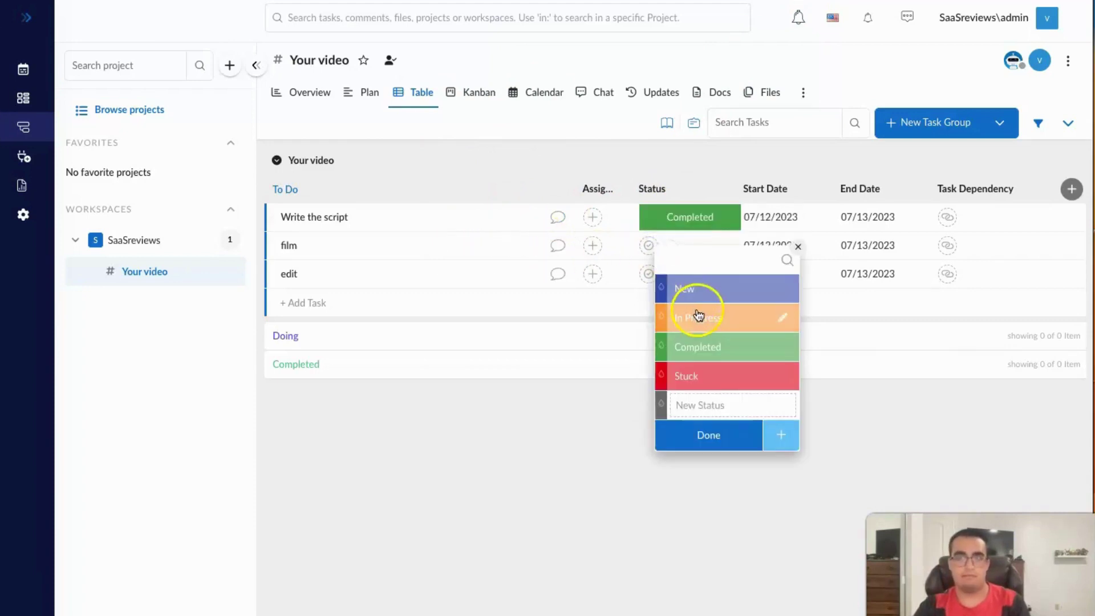
pyautogui.click(698, 317)
pyautogui.click(651, 274)
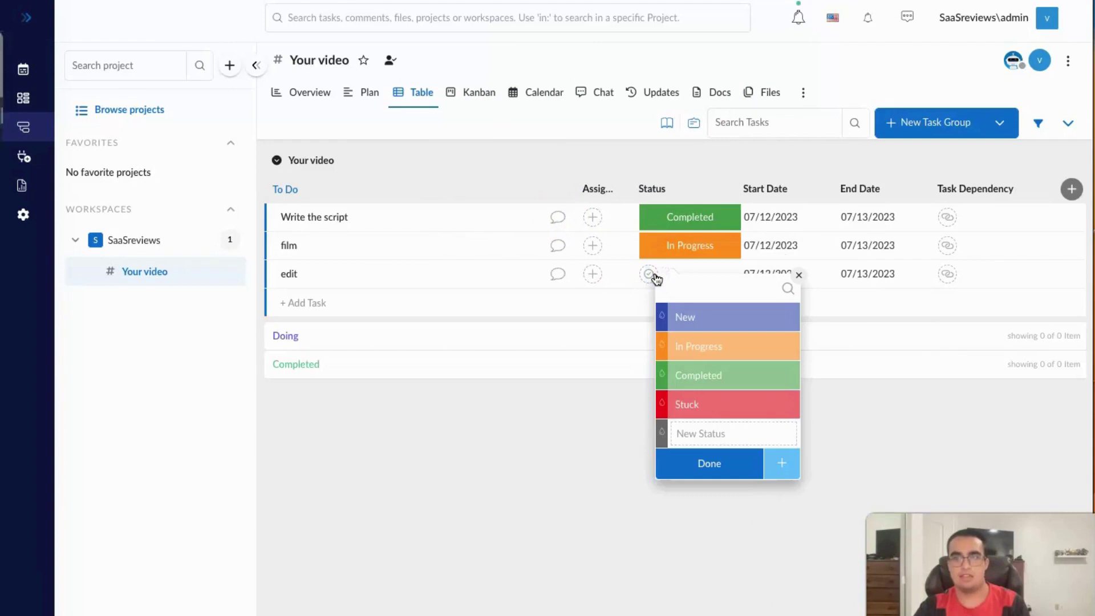
pyautogui.click(621, 465)
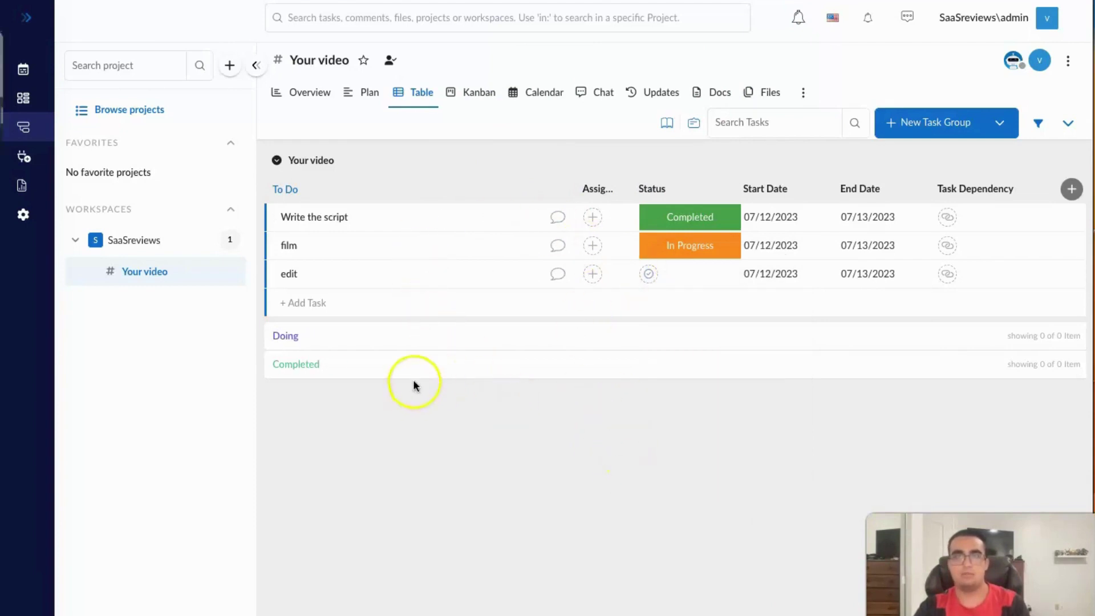
# - Examine the "Your video" project in its Plan timeline, Overview, Kanban board across to the Stuck column, and monthly Calendar
pyautogui.click(361, 98)
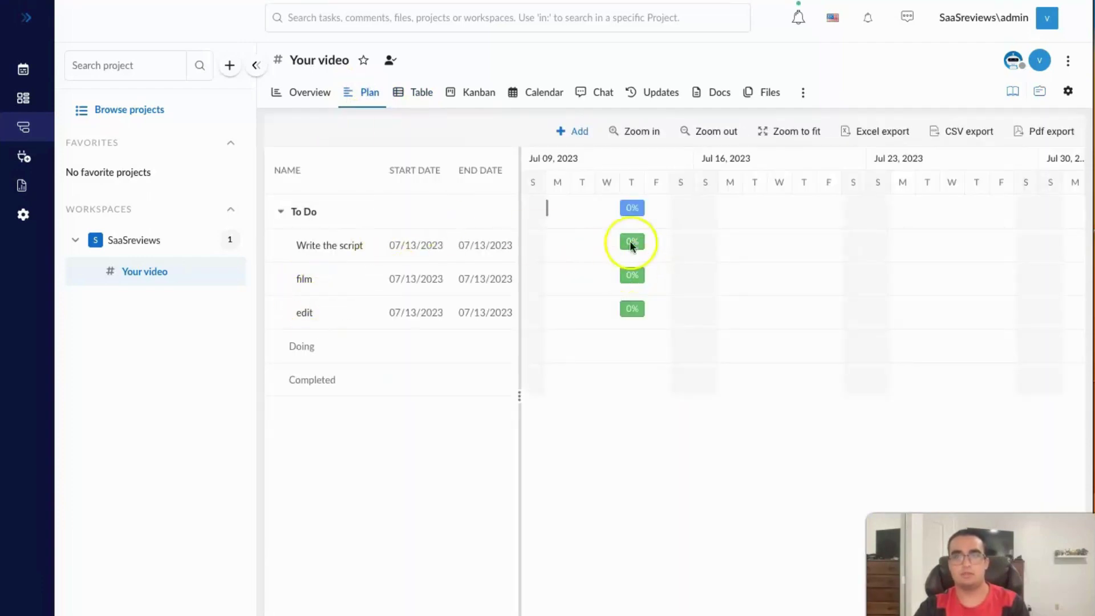
pyautogui.click(309, 98)
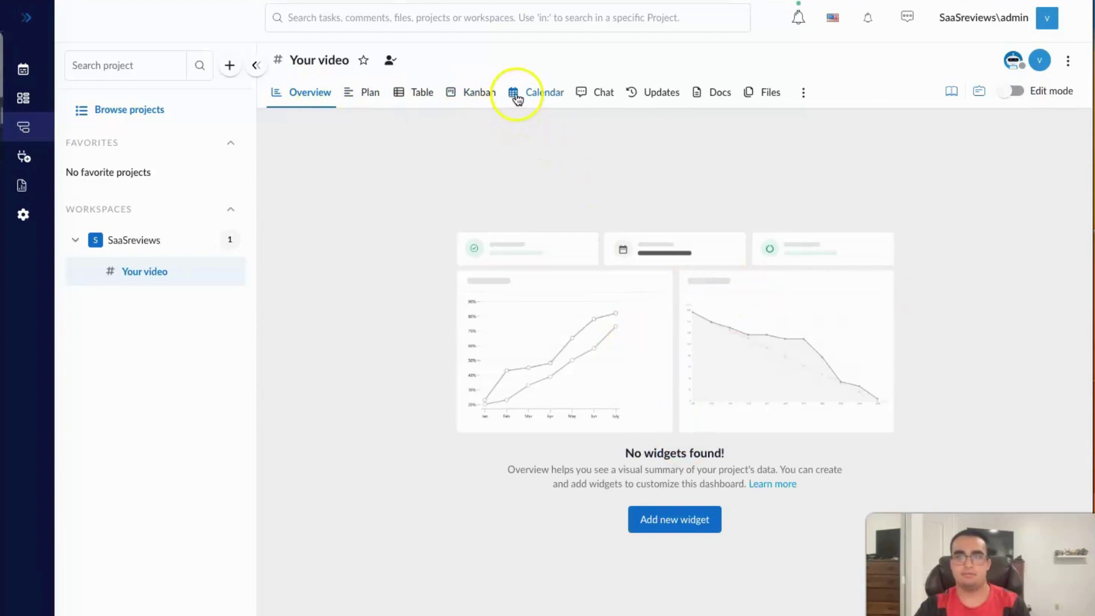
pyautogui.click(450, 102)
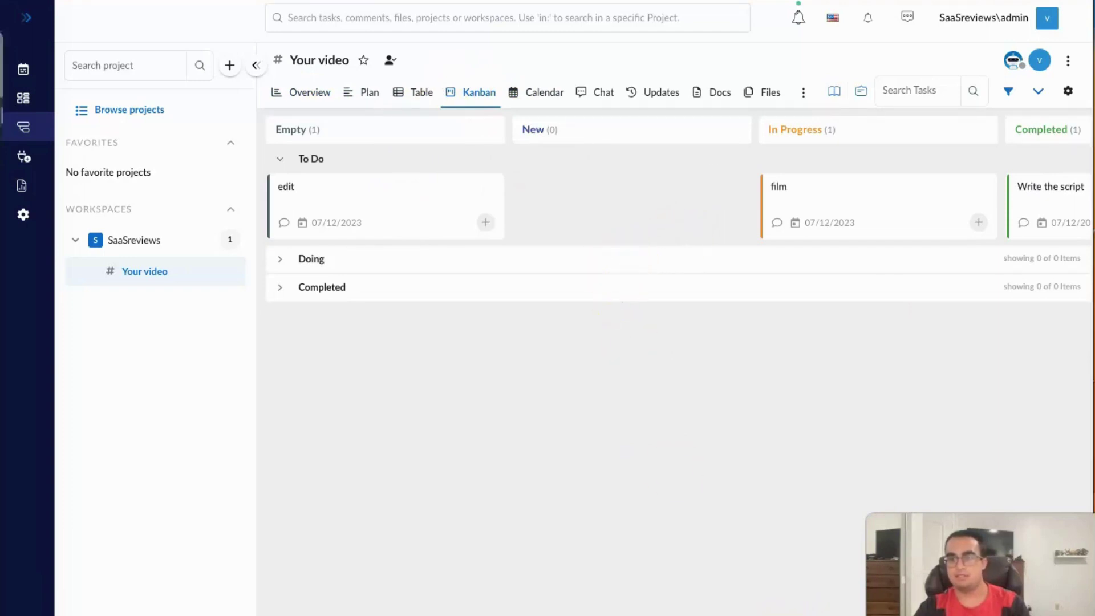
pyautogui.hscroll(5, 586, 605)
pyautogui.hscroll(-5, 586, 605)
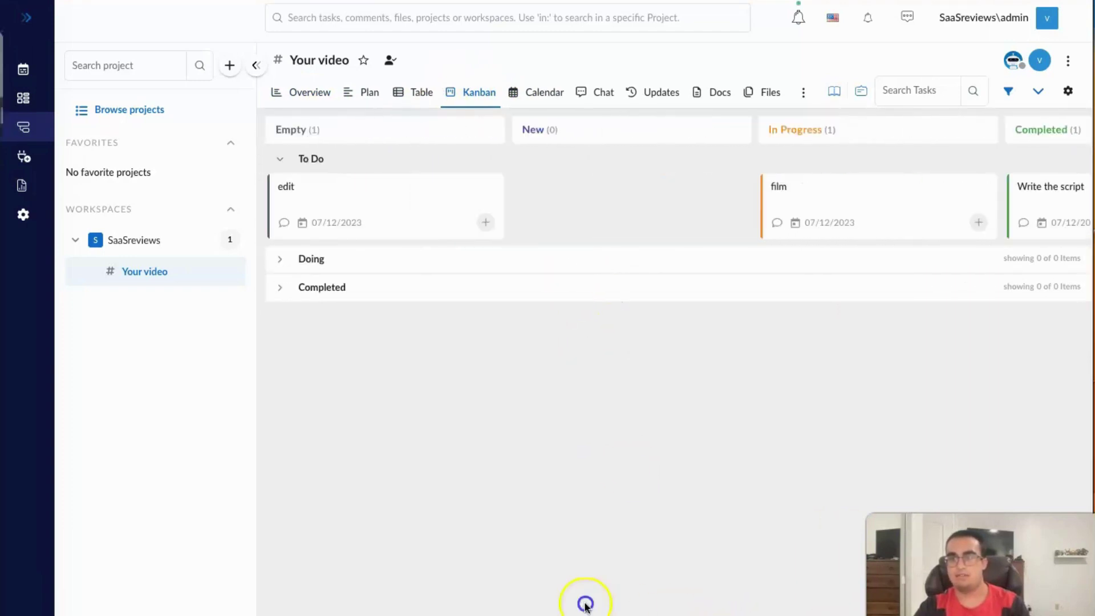
pyautogui.hscroll(7, 586, 605)
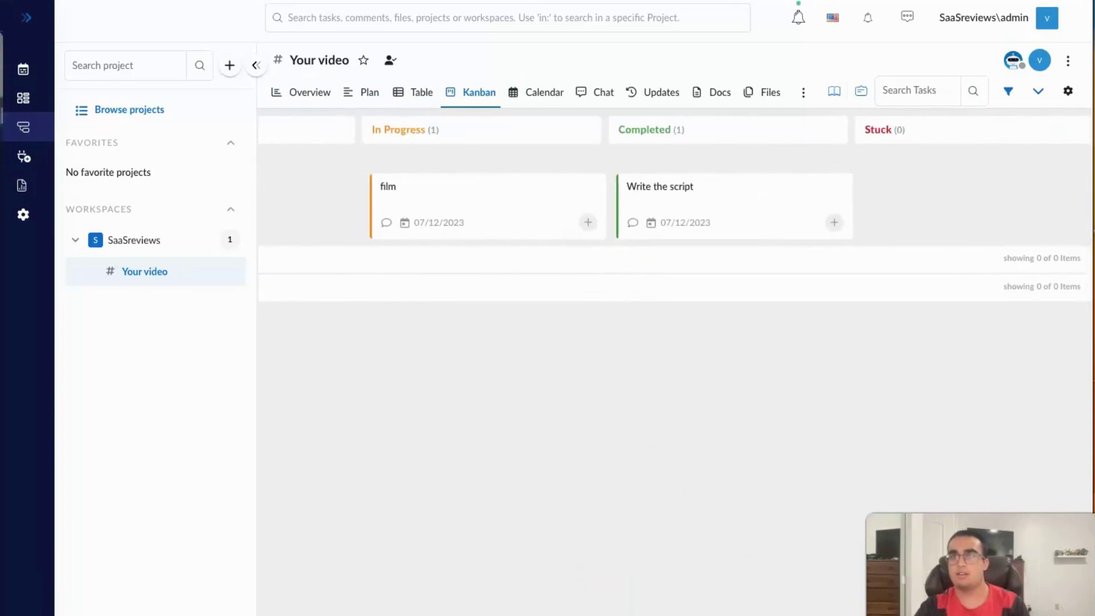
pyautogui.hscroll(-7, 699, 520)
pyautogui.click(549, 86)
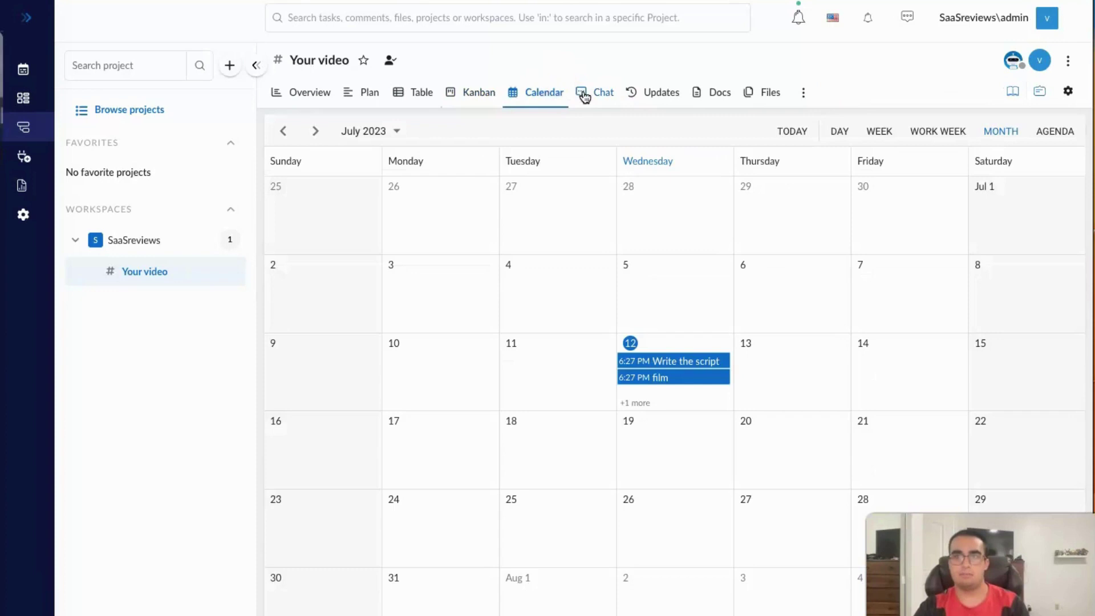
pyautogui.click(680, 379)
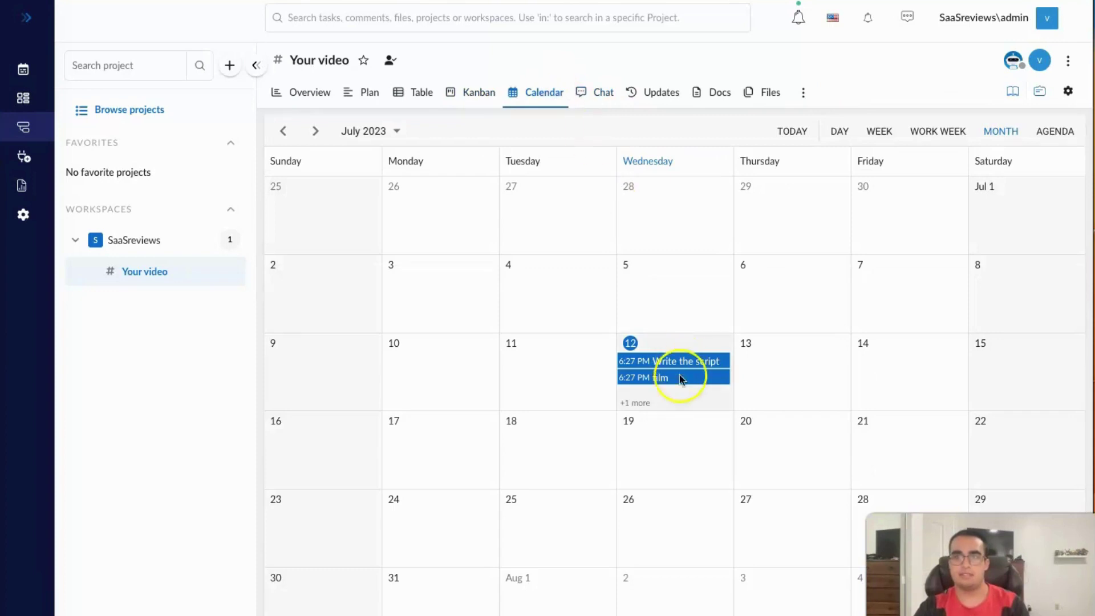
# - Send the message "hi" in the "Your video" project's chat
pyautogui.click(595, 95)
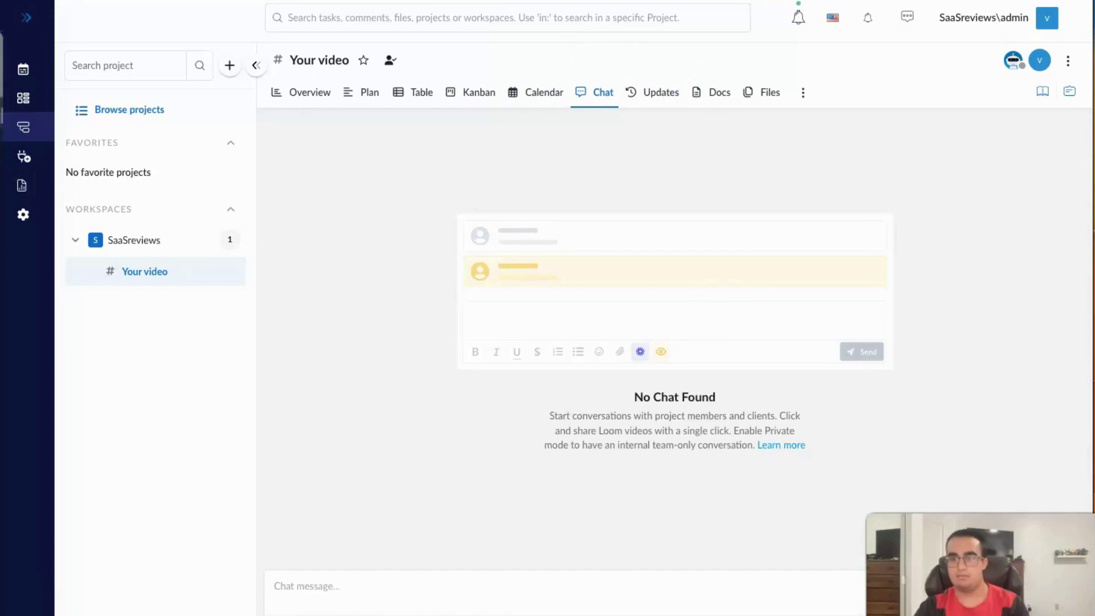
pyautogui.click(799, 589)
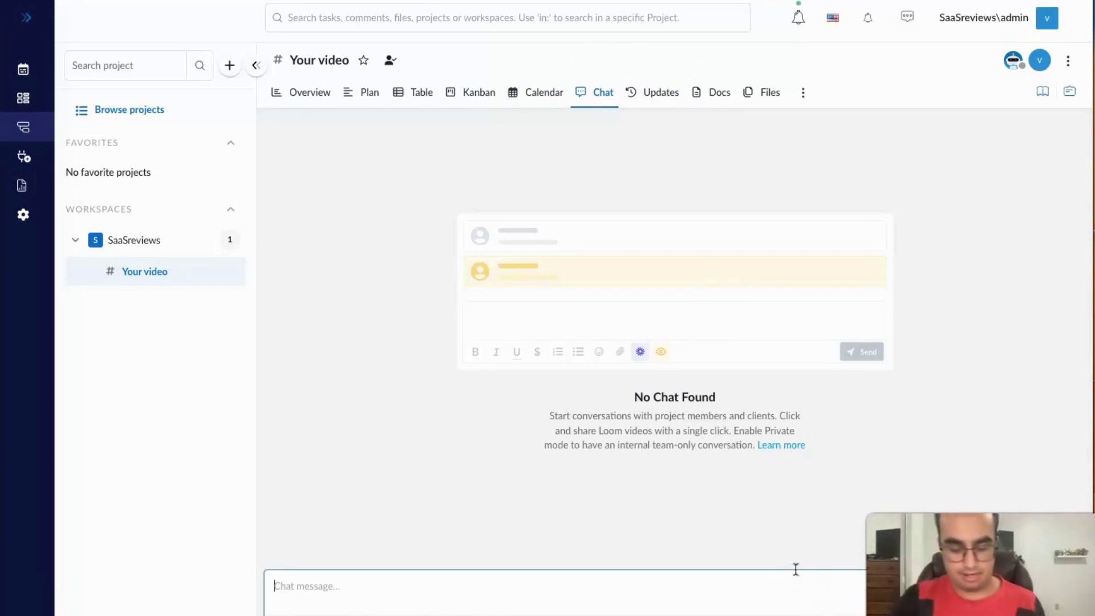
pyautogui.press('Return')
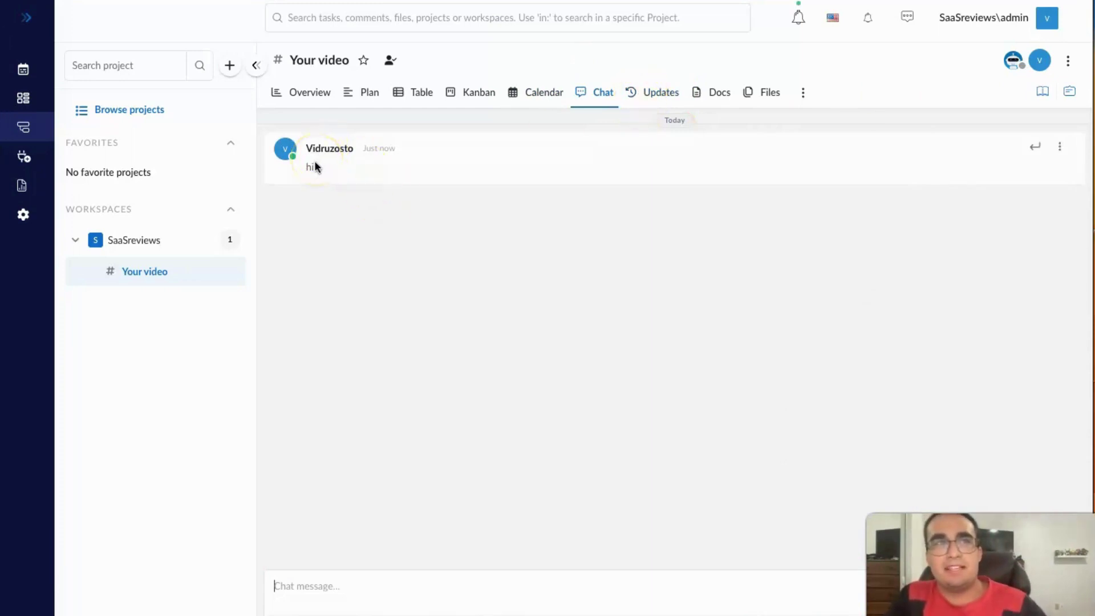
# - View the project's Updates, Docs and Files sections in turn
pyautogui.click(632, 91)
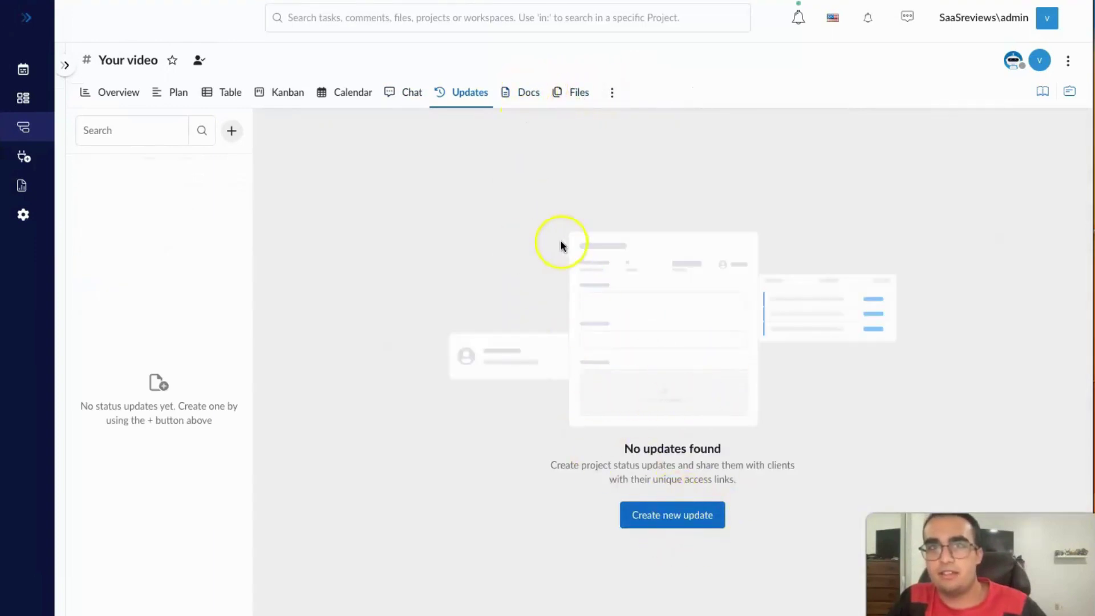
pyautogui.click(520, 96)
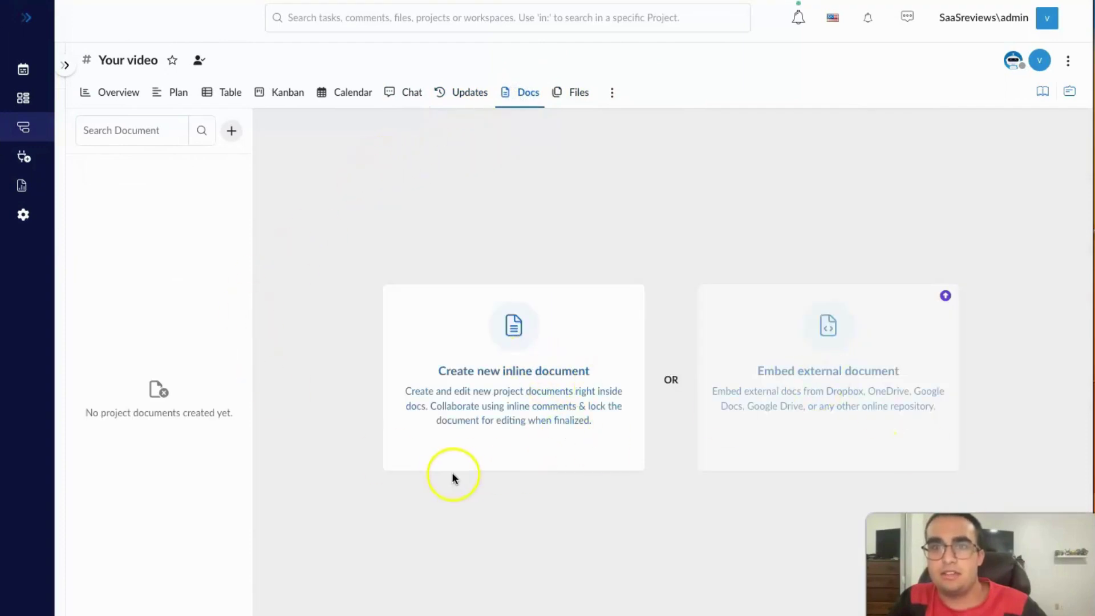
pyautogui.click(576, 94)
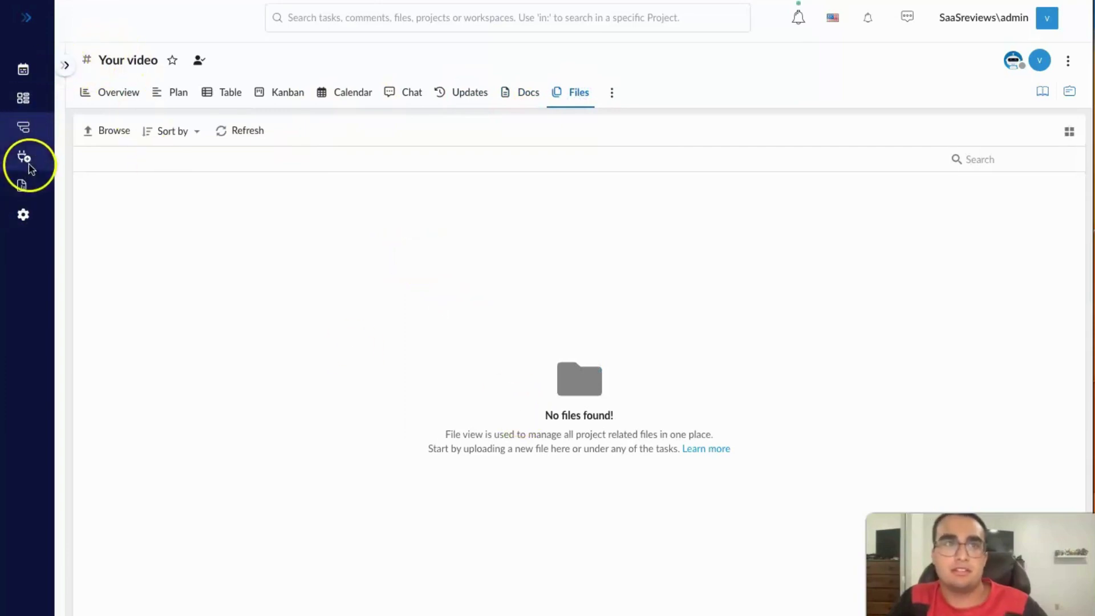
# - Read the descriptions on the Reports page, including My Task reports, and view the external apps offered under Integrations
pyautogui.click(22, 187)
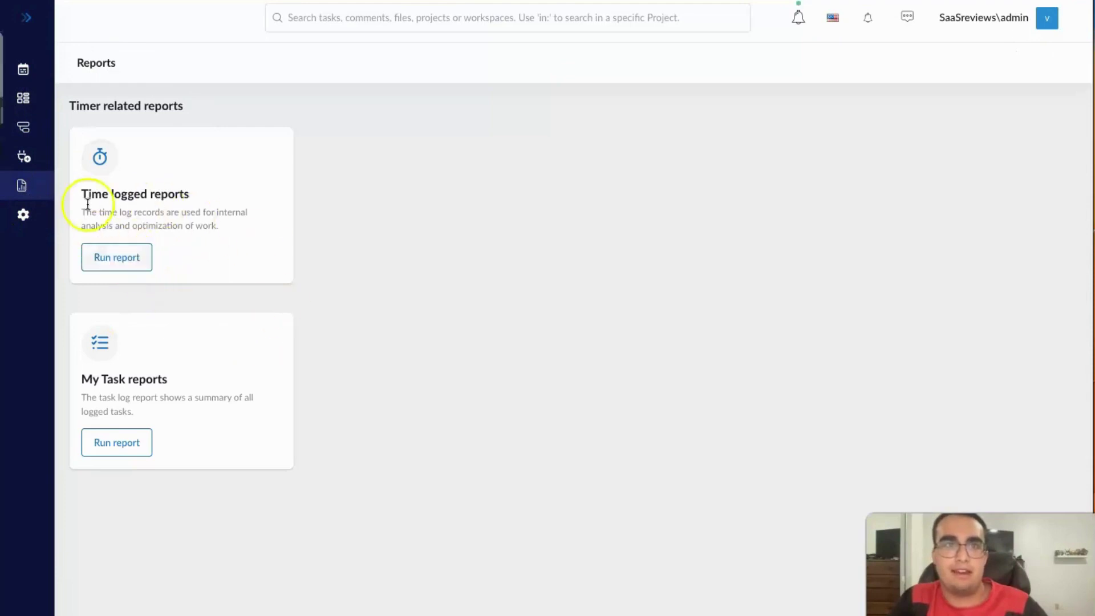
pyautogui.click(104, 399)
pyautogui.moveTo(104, 400); pyautogui.dragTo(203, 410)
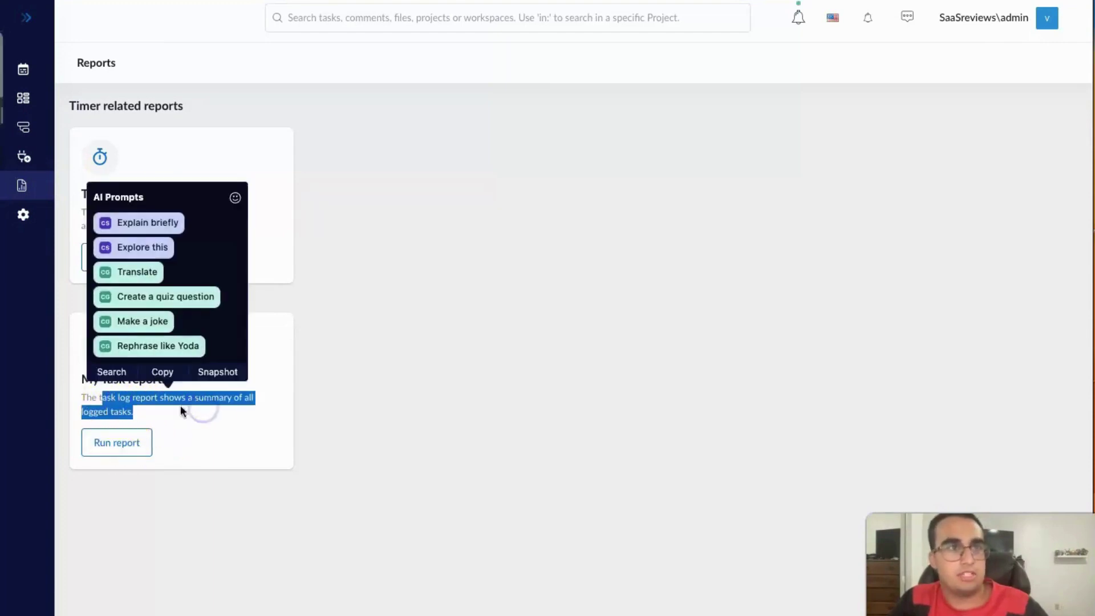
pyautogui.click(135, 404)
pyautogui.click(25, 150)
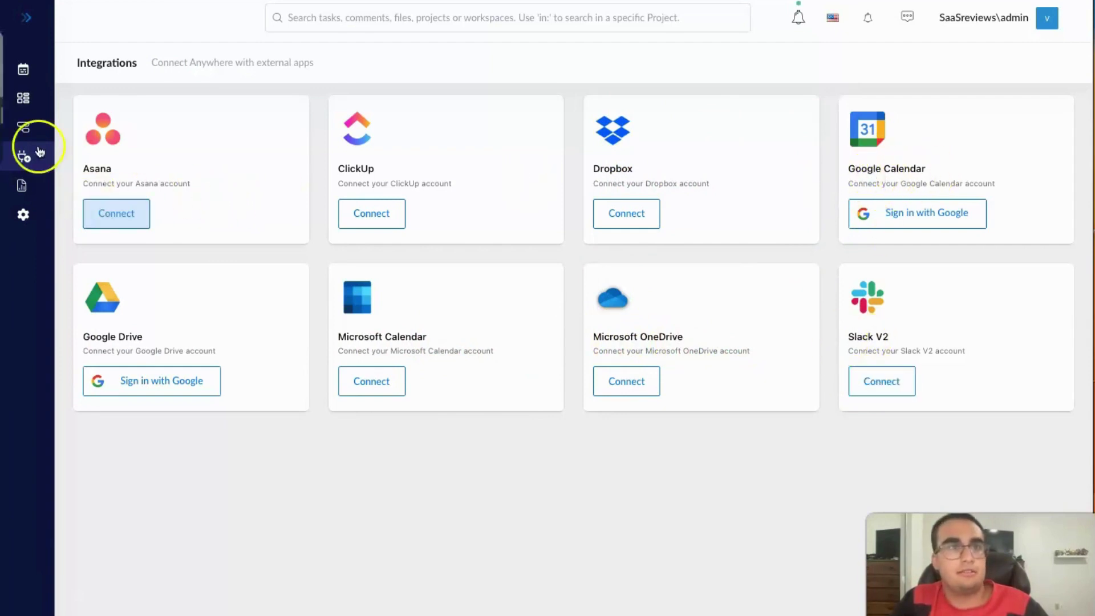
# - Revisit the project's plan, return to My Tasks, and start the "Customize your project" tour, closing it at its first stop
pyautogui.click(18, 131)
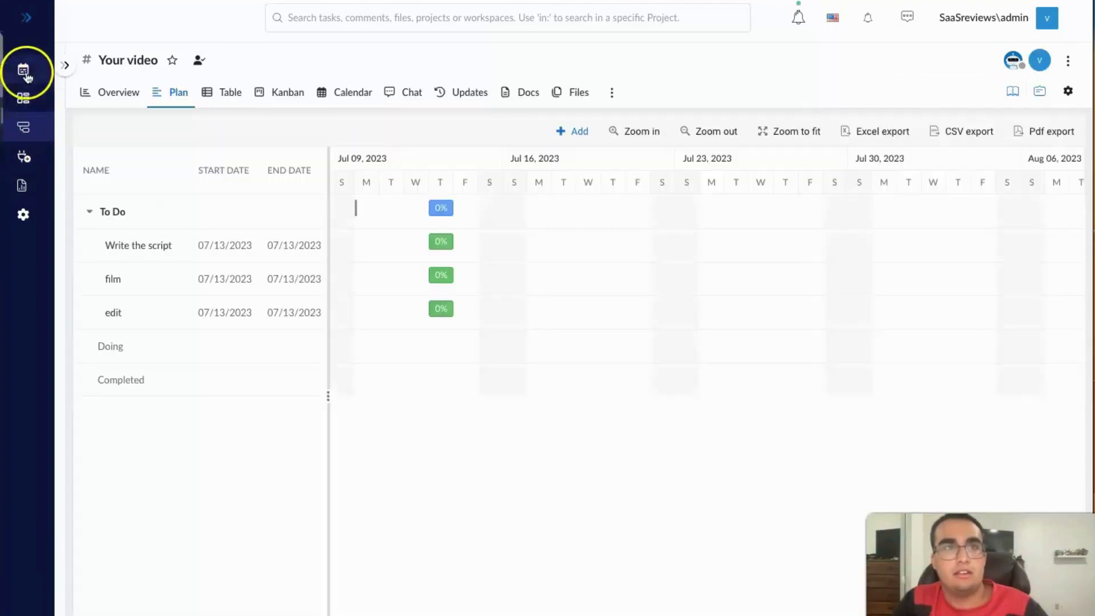
pyautogui.click(24, 69)
pyautogui.click(37, 99)
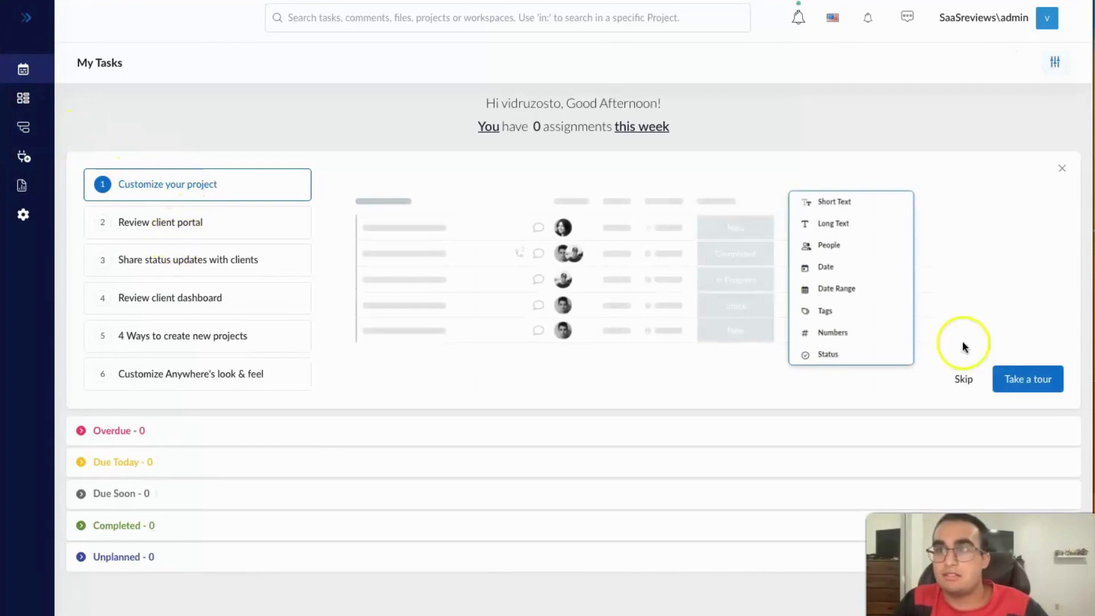
pyautogui.click(1007, 379)
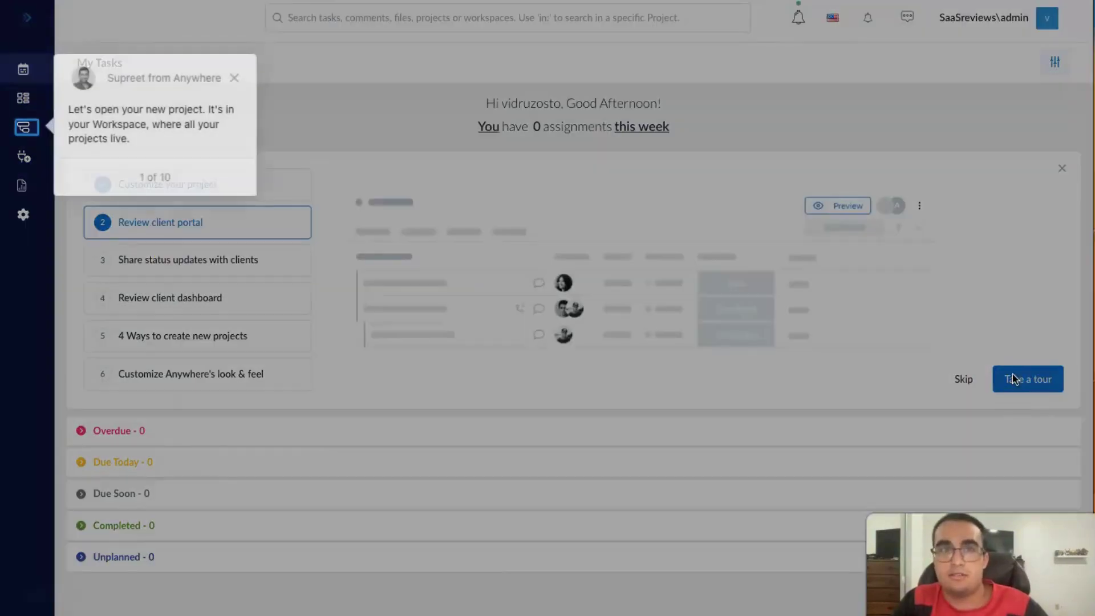
pyautogui.click(230, 73)
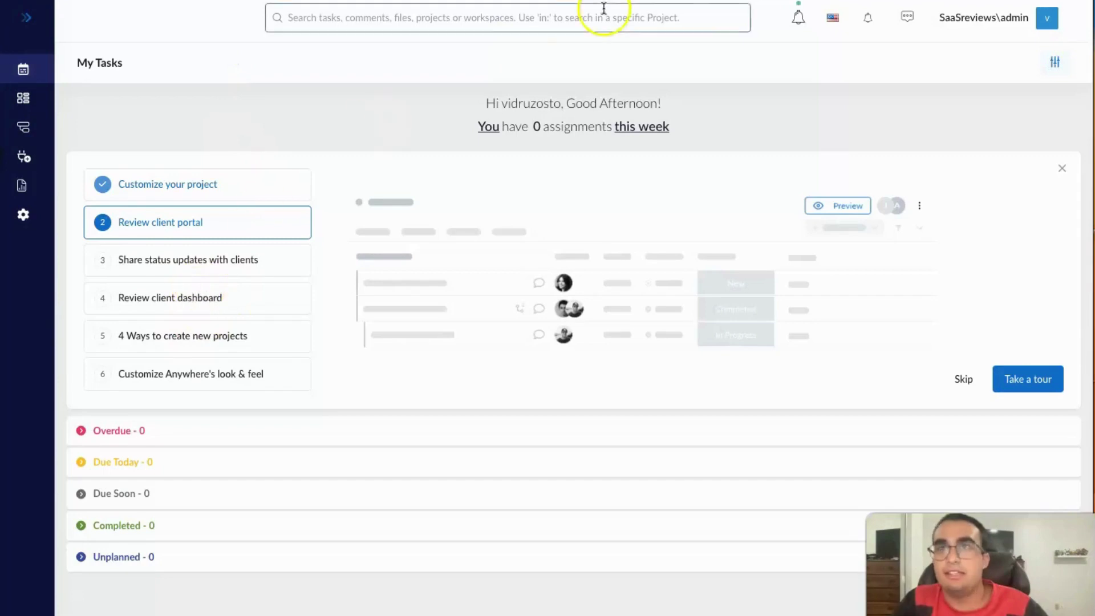
# - Check the trial period notice, the notifications and the list of available interface languages
pyautogui.click(797, 22)
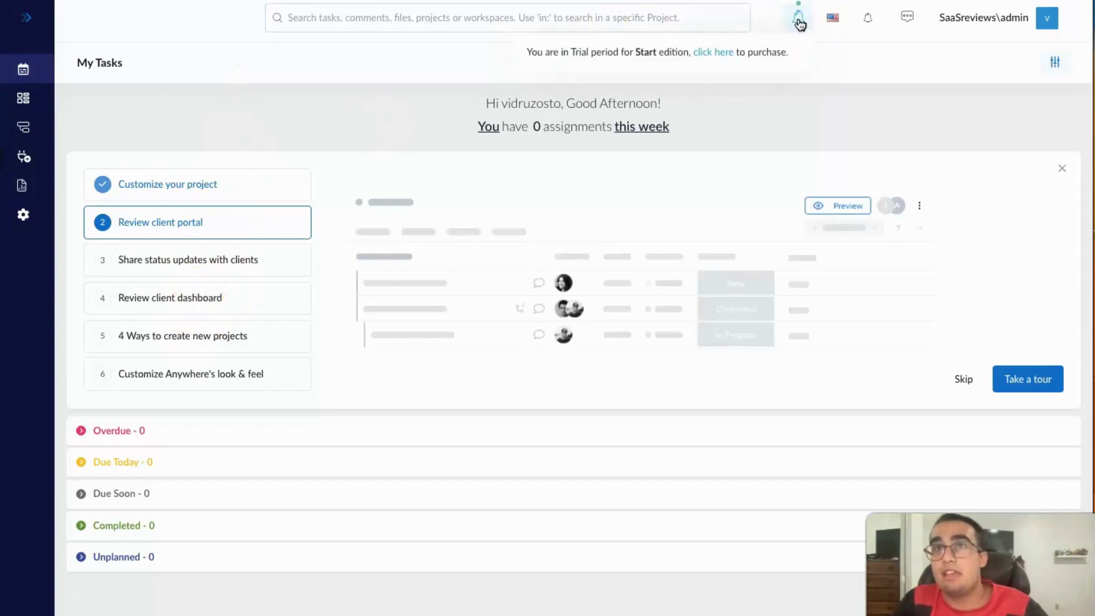
pyautogui.click(819, 60)
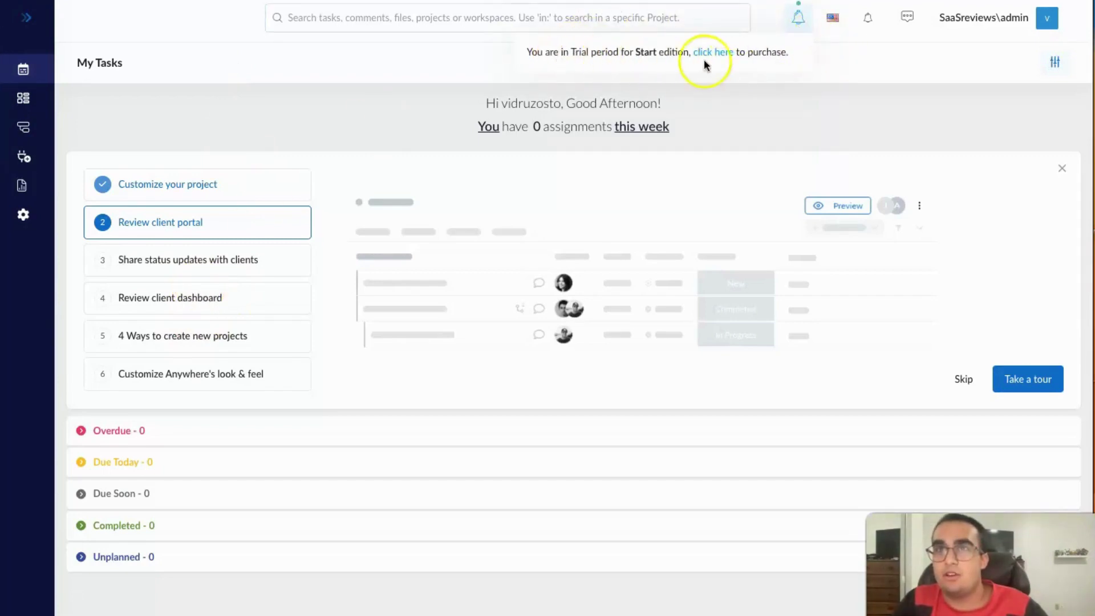
pyautogui.click(869, 18)
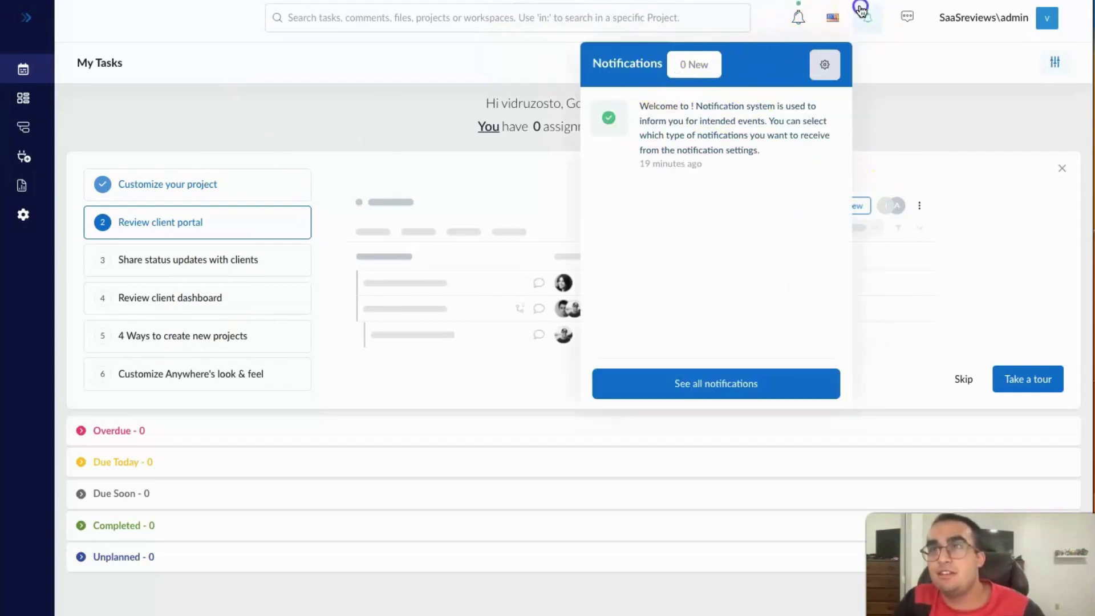
pyautogui.click(837, 17)
pyautogui.click(877, 117)
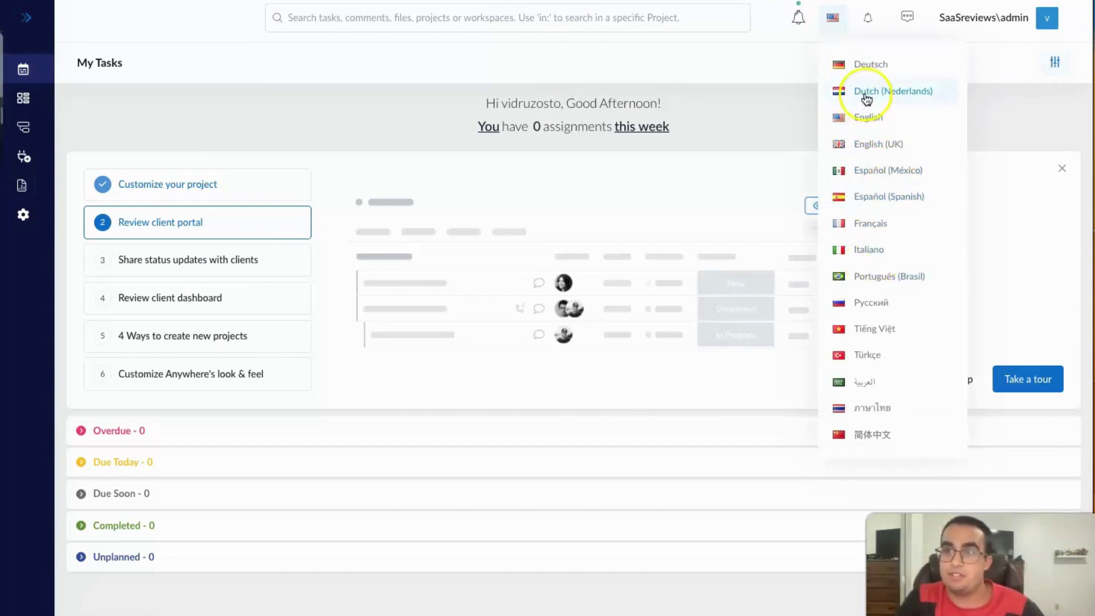
# - Close the language list, then check the friends chat panel and the options in the account menu
pyautogui.click(872, 356)
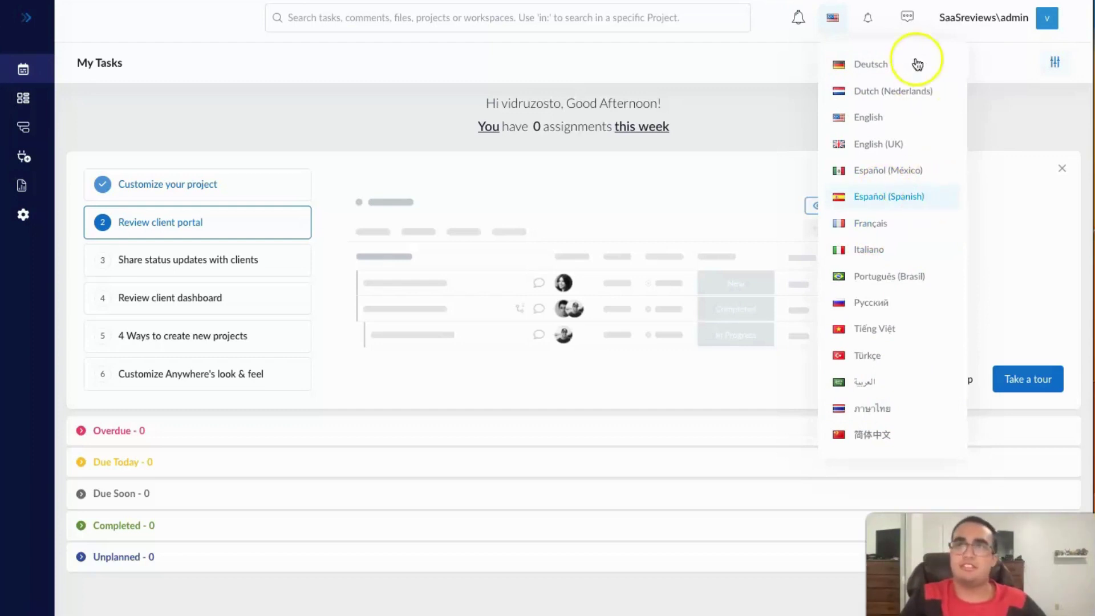
pyautogui.click(834, 30)
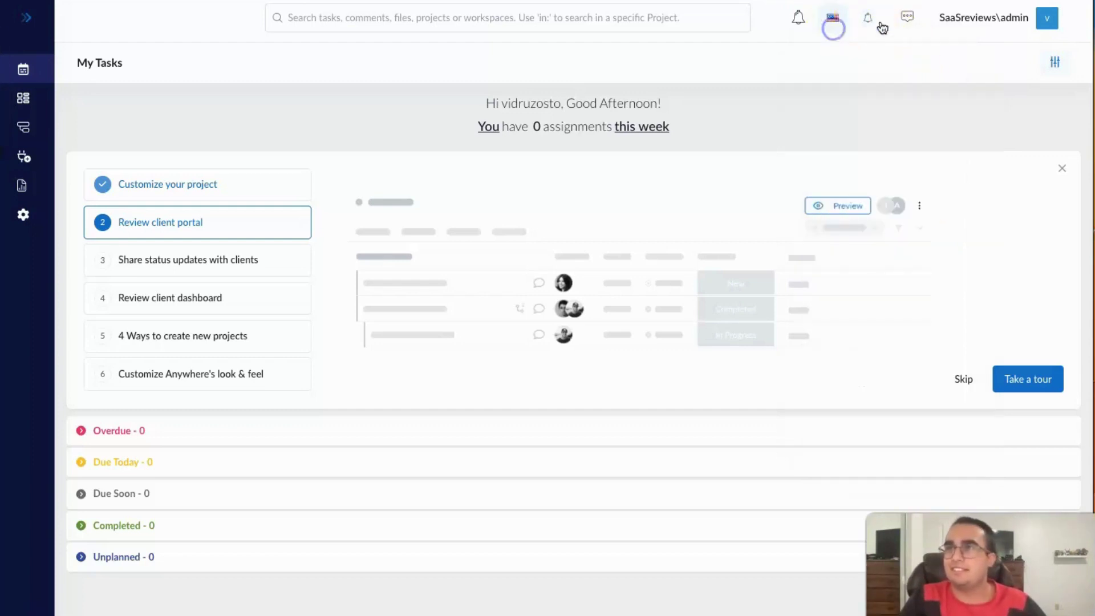
pyautogui.click(904, 23)
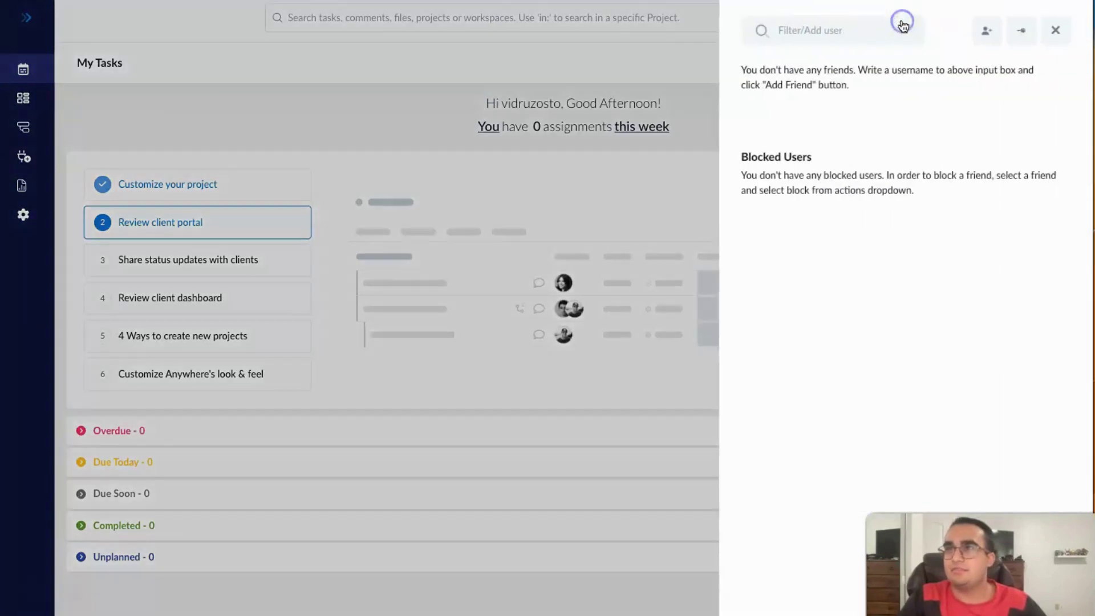
pyautogui.click(1056, 30)
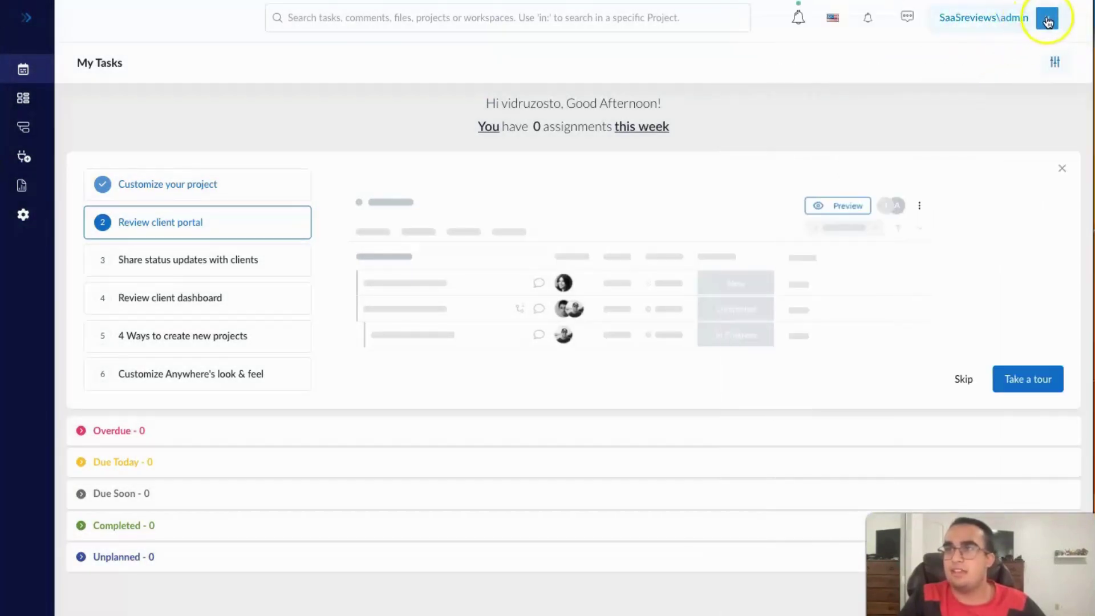
pyautogui.click(1022, 26)
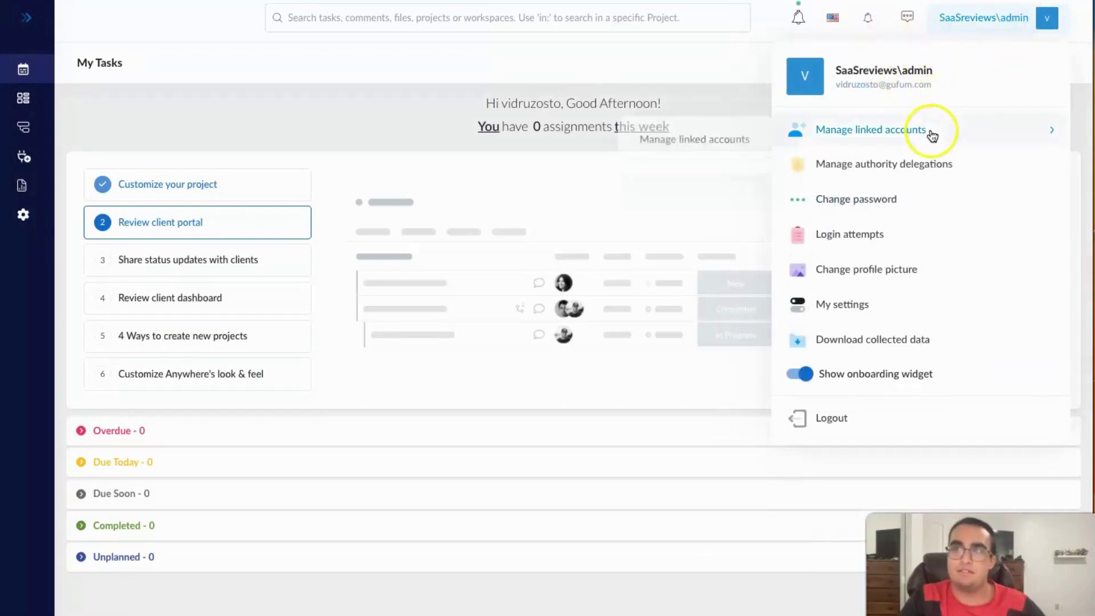
pyautogui.click(985, 22)
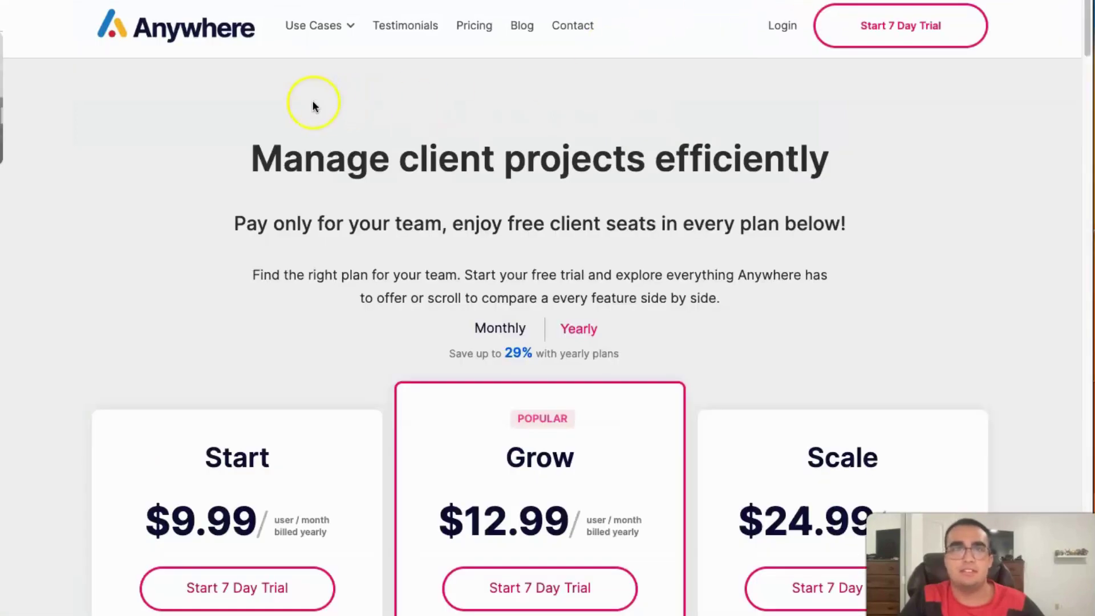
# - Open the Anywhere website's home page and start its interactive demo, advancing from the clients dashboard to the Client Project 3 overview
pyautogui.click(203, 27)
pyautogui.scroll(-15, 433, 264)
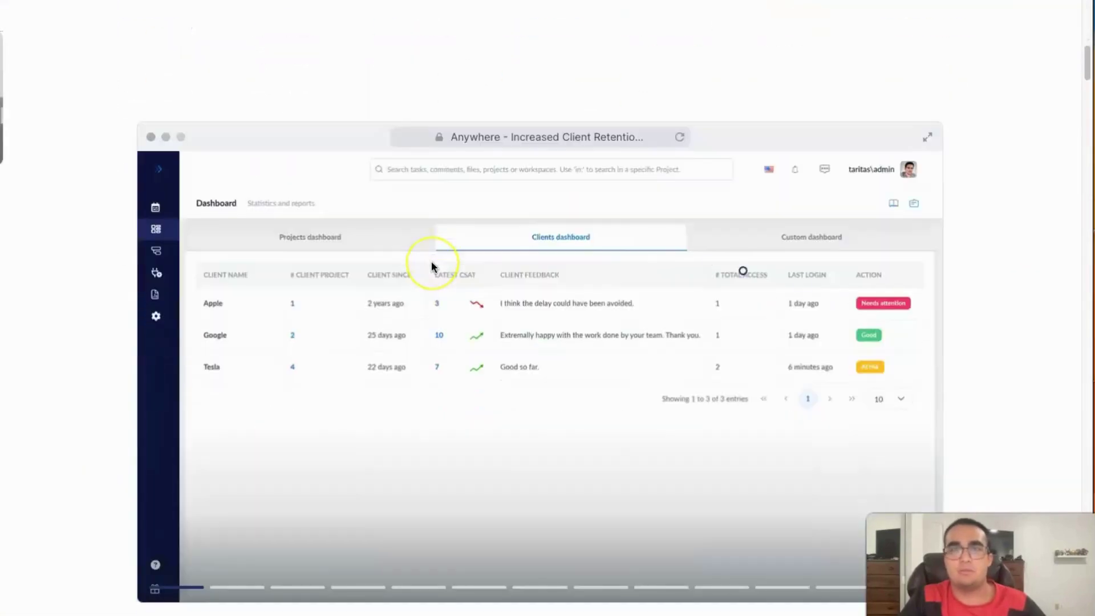
pyautogui.scroll(-2, 432, 264)
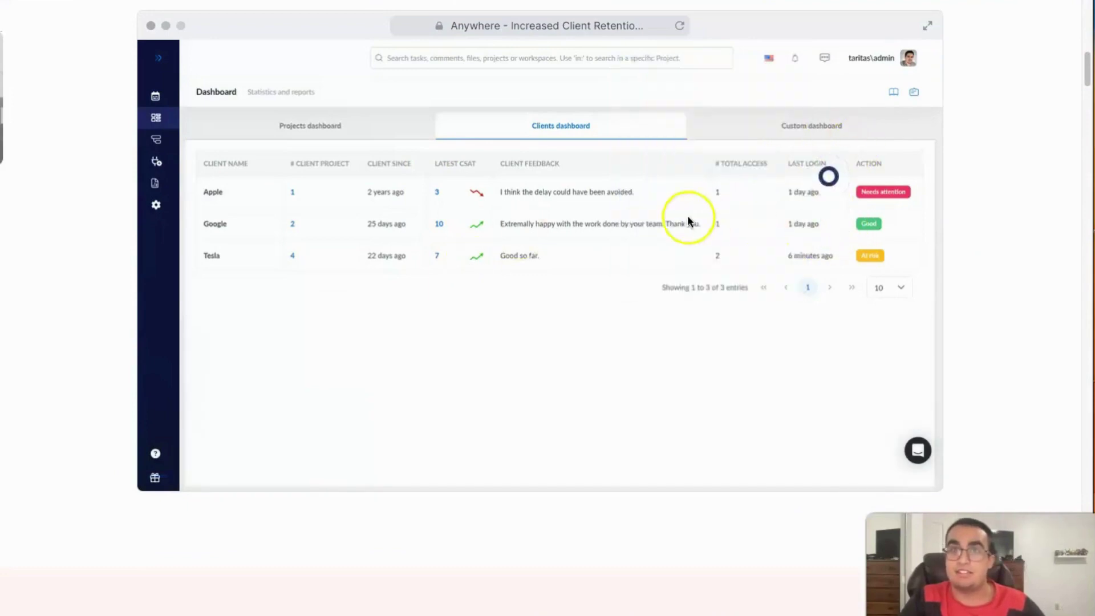
pyautogui.moveTo(831, 177)
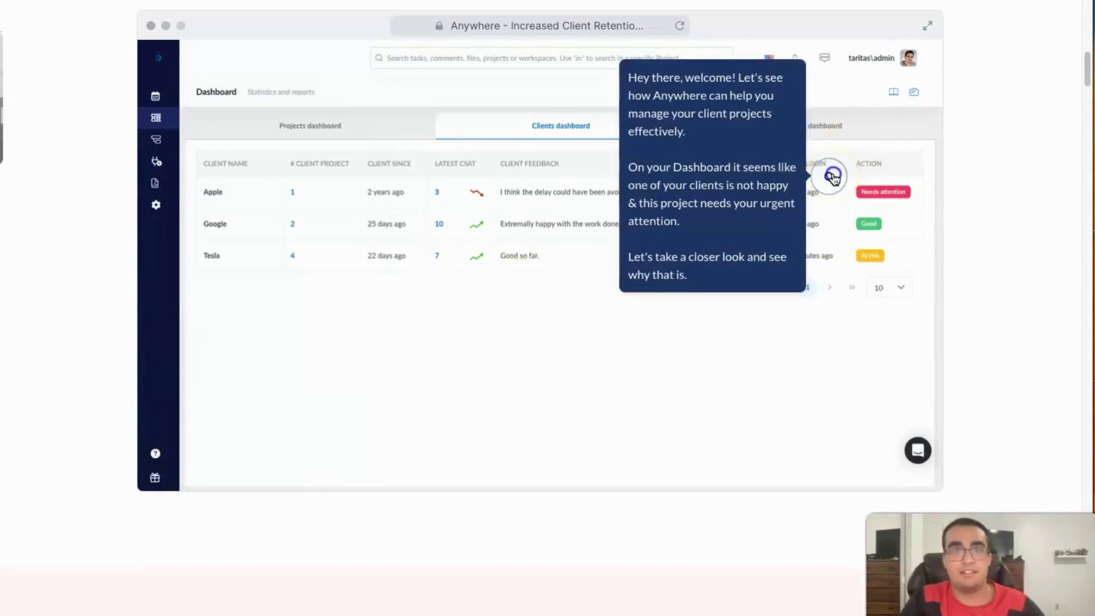
pyautogui.click(831, 177)
pyautogui.click(320, 186)
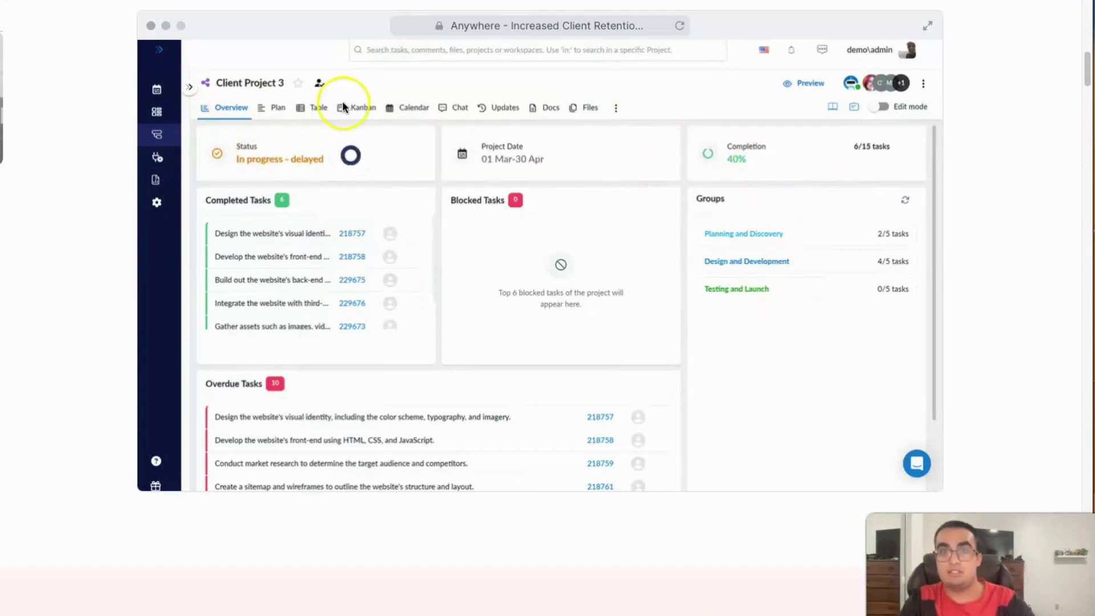
# - Continue the interactive demo through Client Project 3's weekly status updates, including the blocked tasks, up to the project chat
pyautogui.click(342, 159)
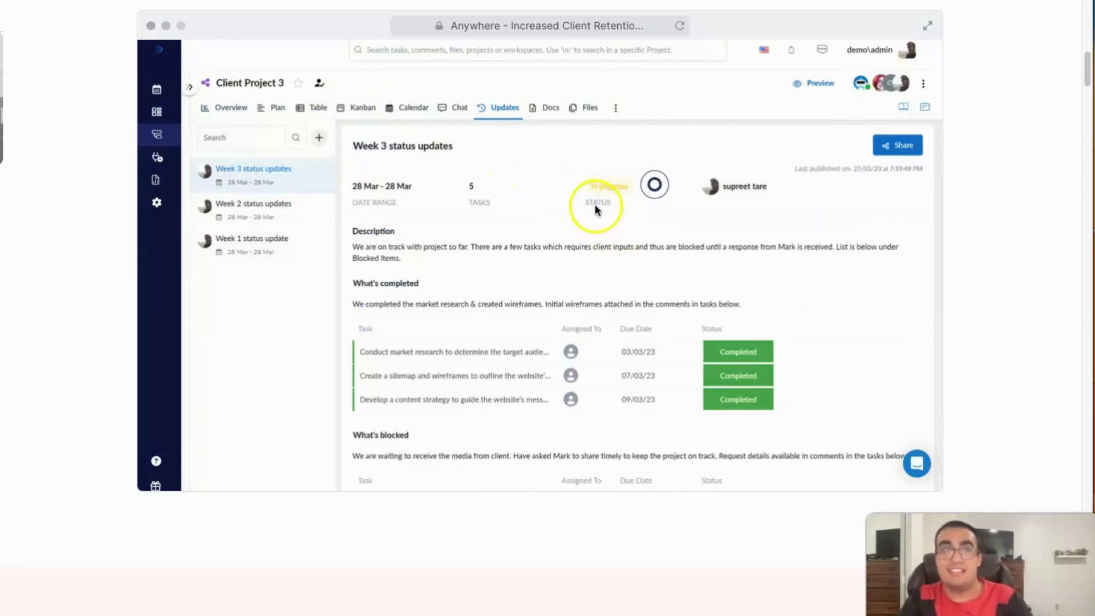
pyautogui.moveTo(645, 189)
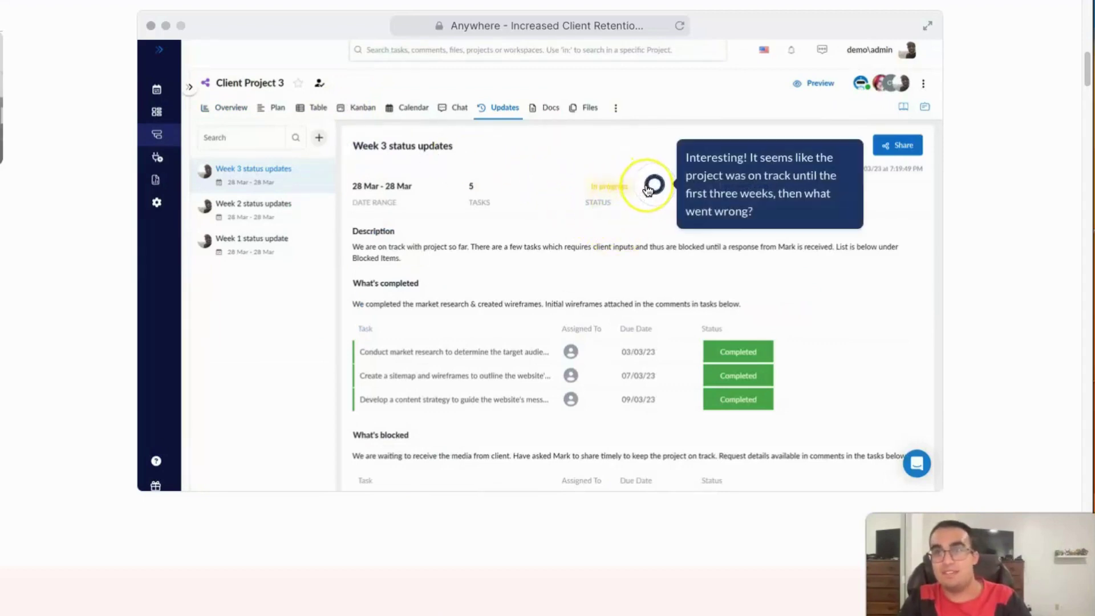
pyautogui.click(648, 189)
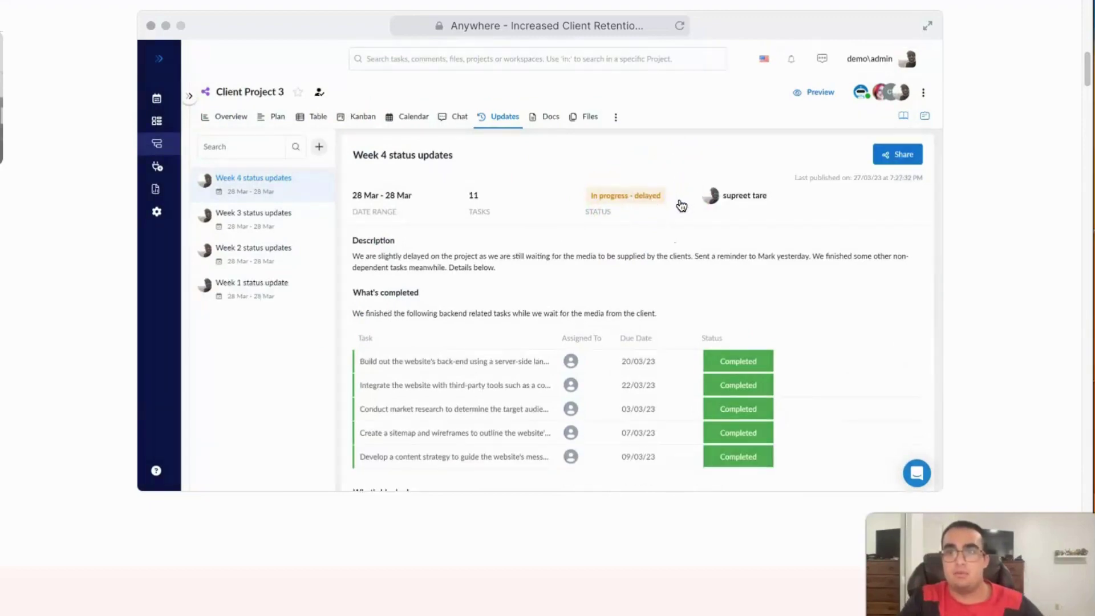
pyautogui.scroll(-5, 690, 197)
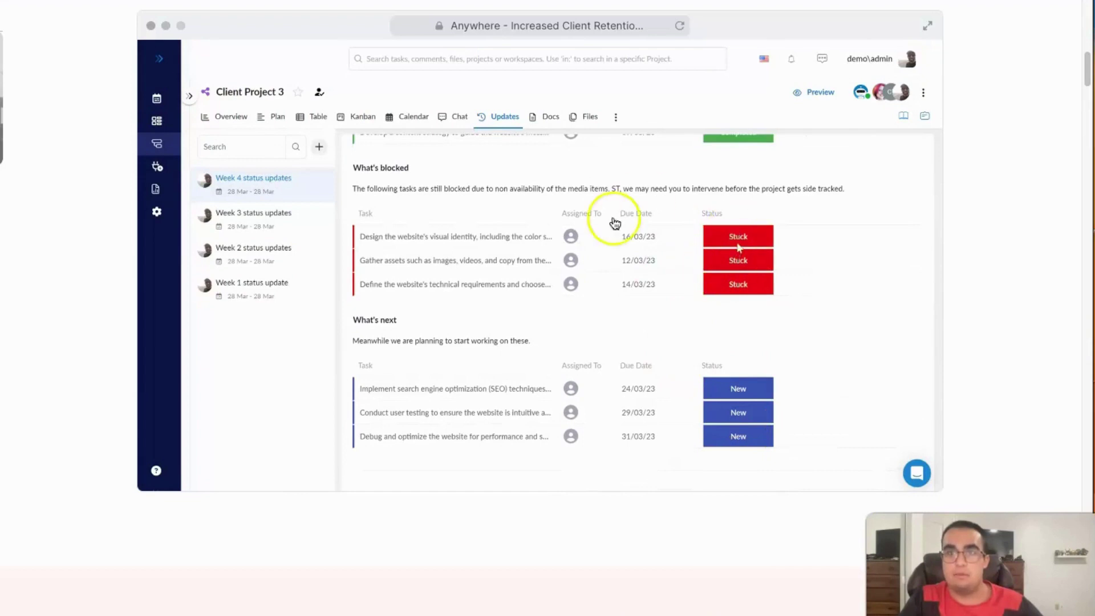
pyautogui.click(633, 211)
pyautogui.click(638, 213)
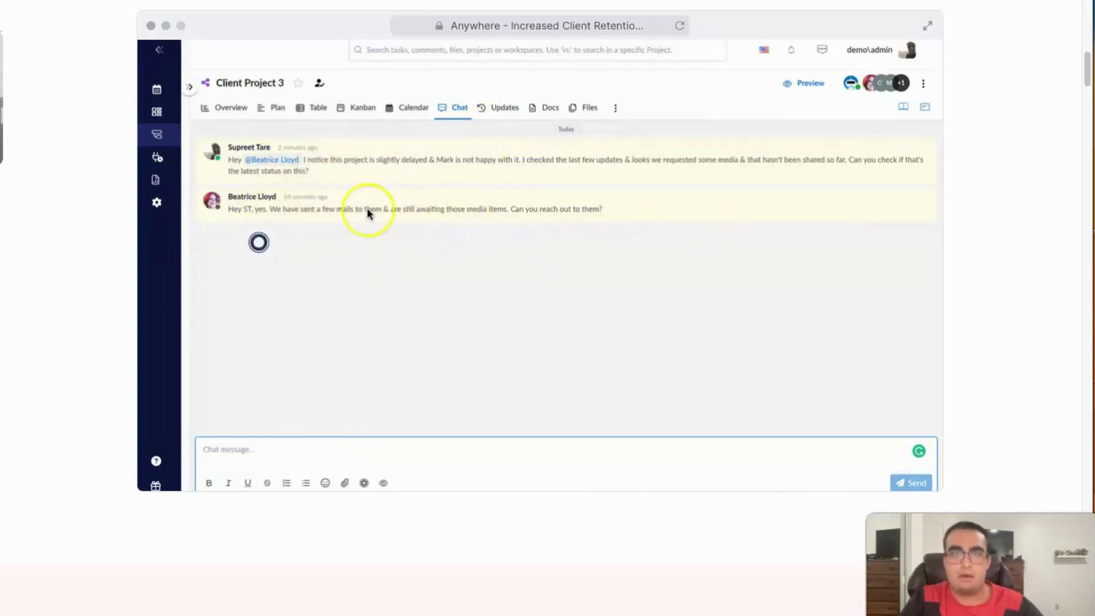
# - Follow the demo's chat messages and the return to the clients dashboard through to the closing screen
pyautogui.click(261, 244)
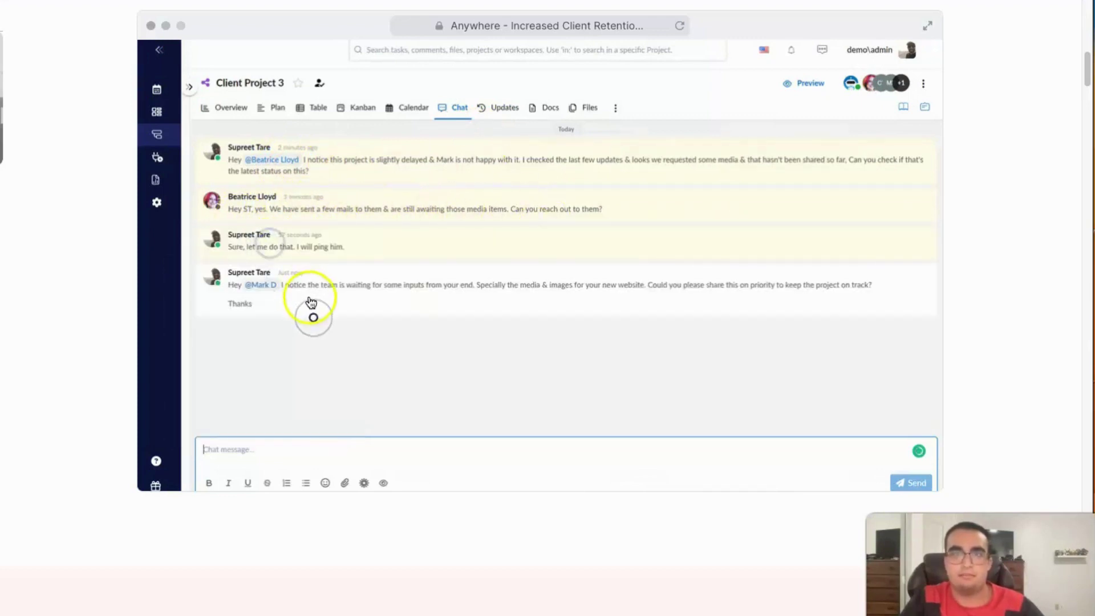
pyautogui.click(316, 317)
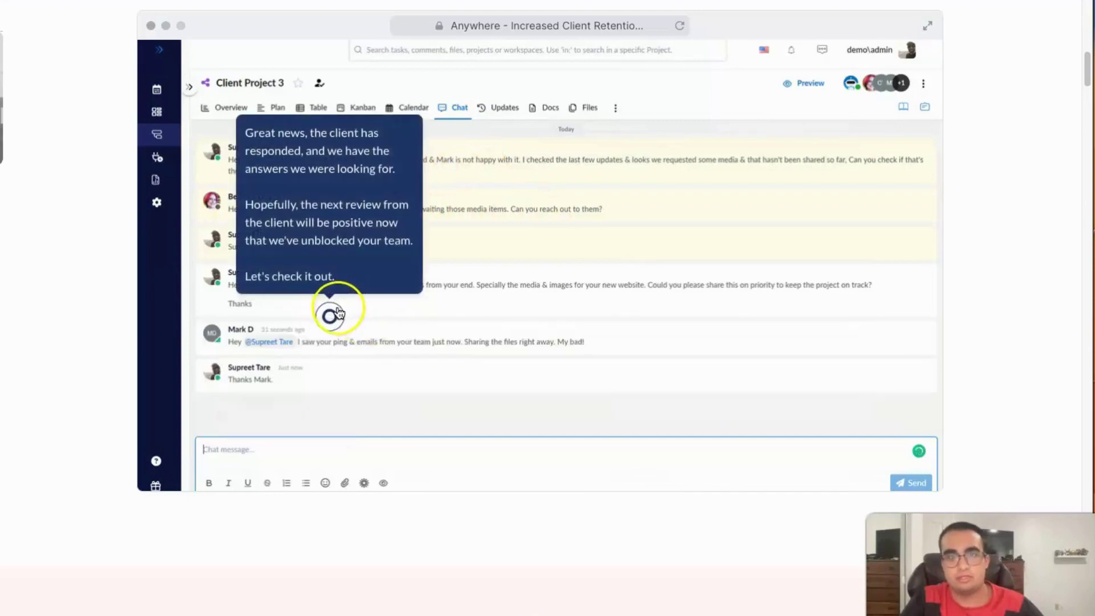
pyautogui.click(330, 313)
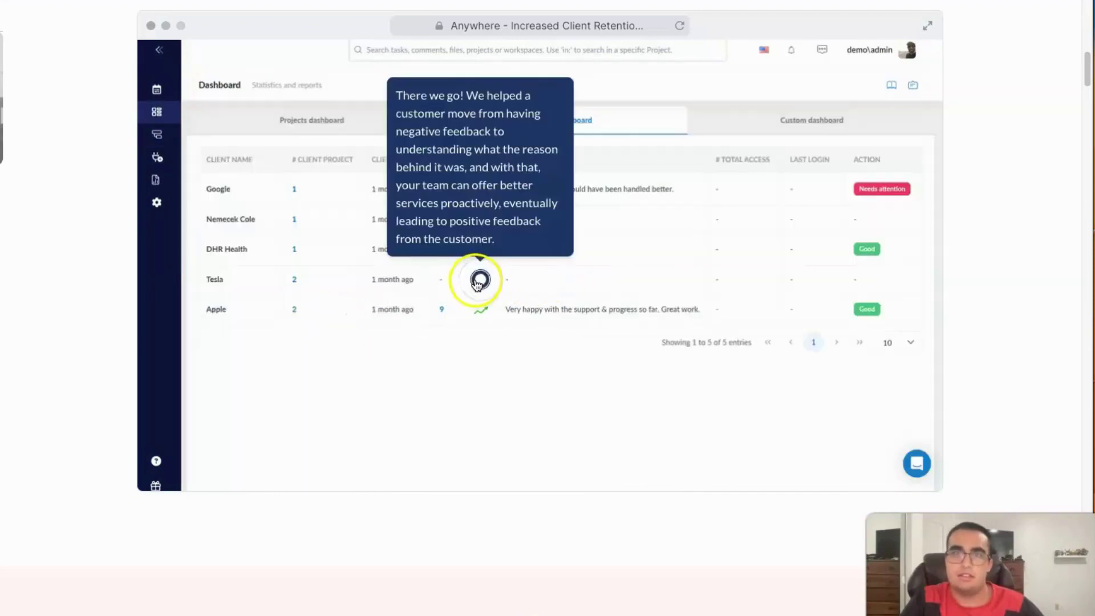
pyautogui.click(478, 282)
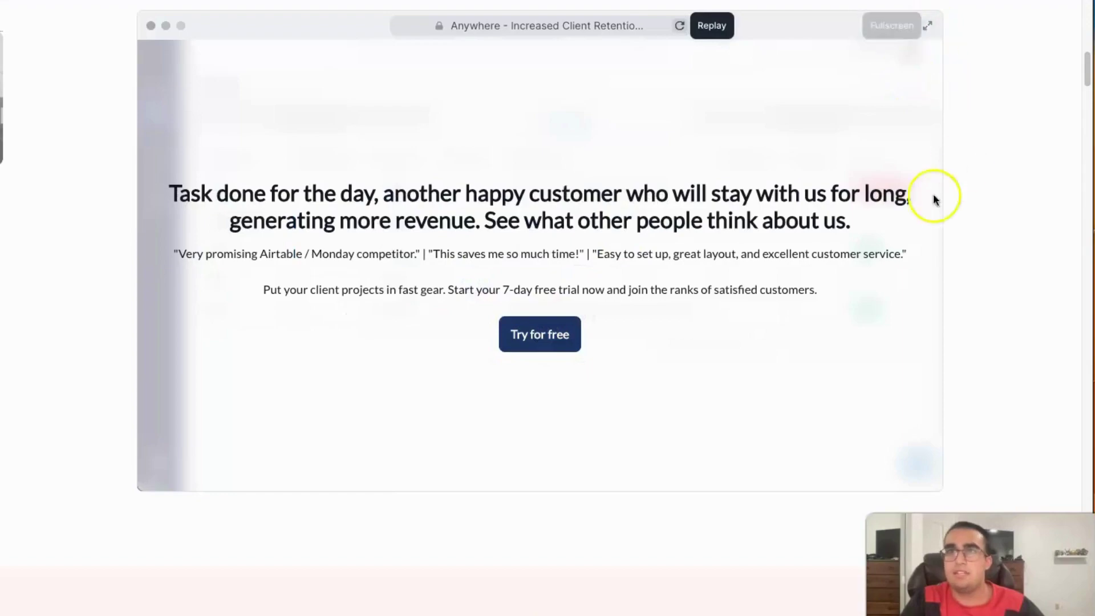
# - Read the home page's feature sections, from the client portal and customer insights to collaboration, reusable templates and integrations
pyautogui.scroll(-10, 817, 217)
pyautogui.scroll(-3, 816, 215)
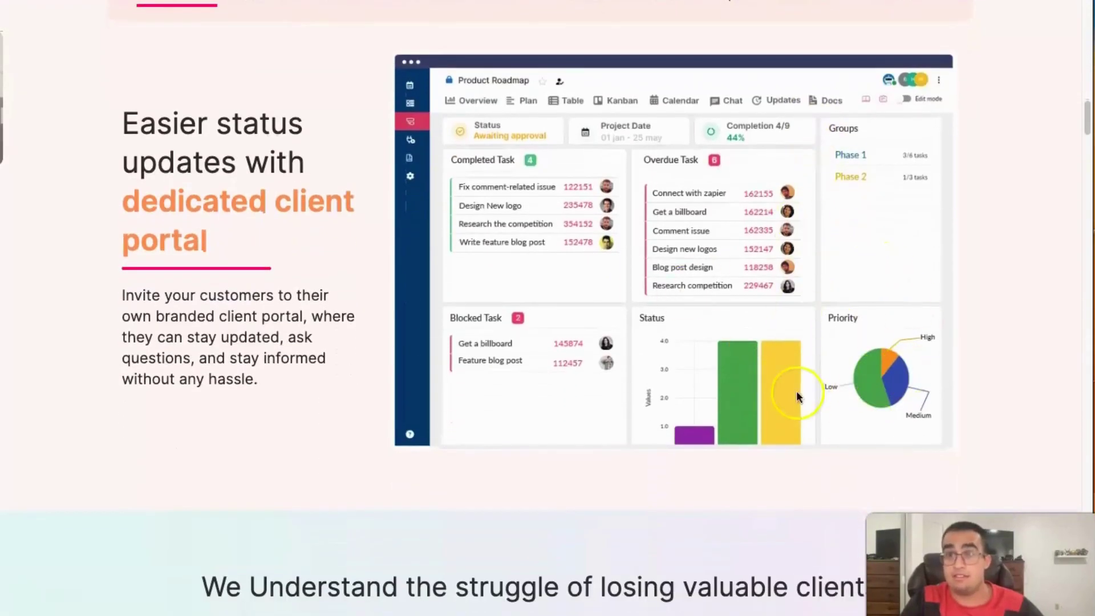
pyautogui.scroll(-18, 729, 391)
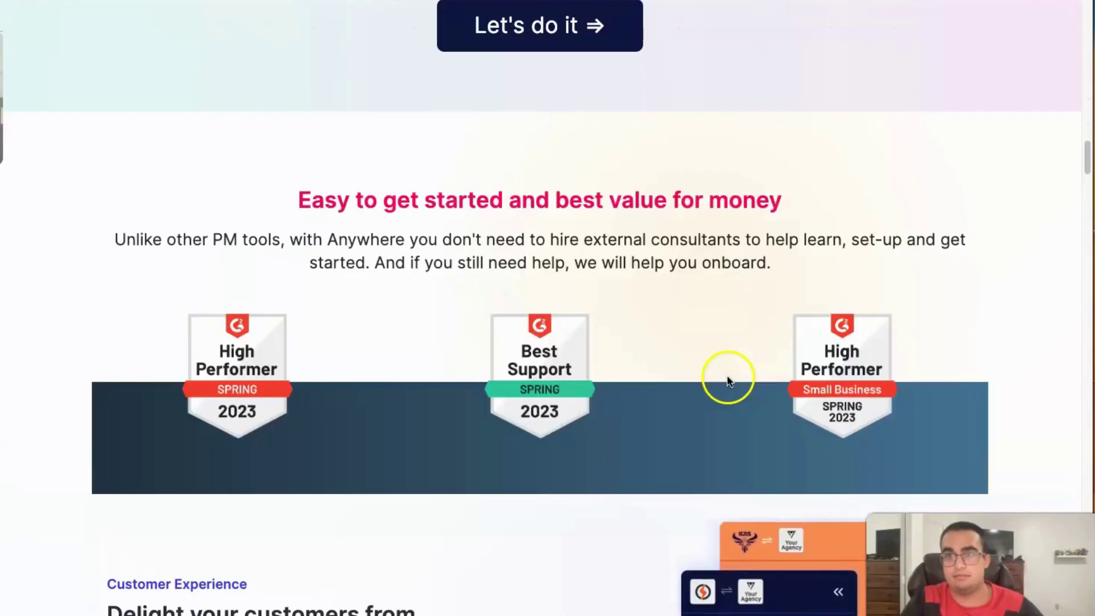
pyautogui.scroll(-15, 728, 375)
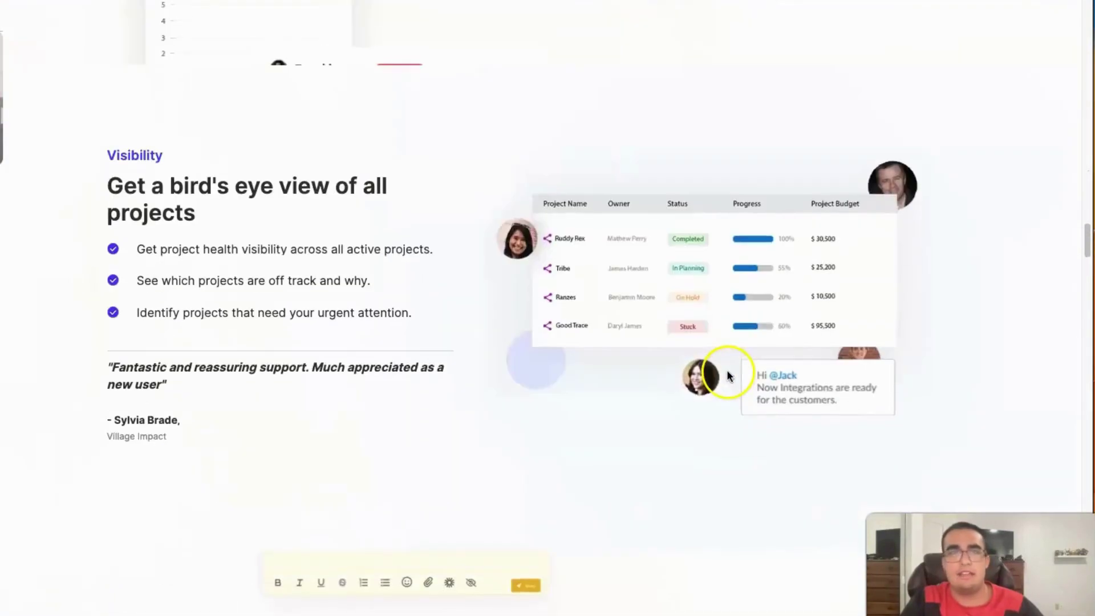
pyautogui.scroll(-20, 728, 367)
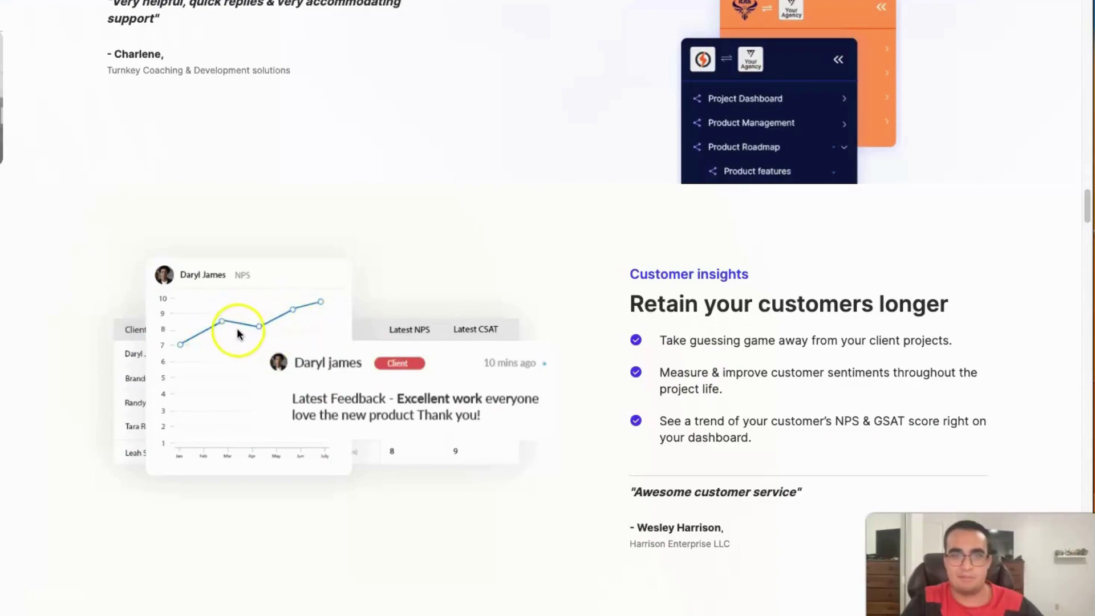
pyautogui.scroll(-15, 264, 342)
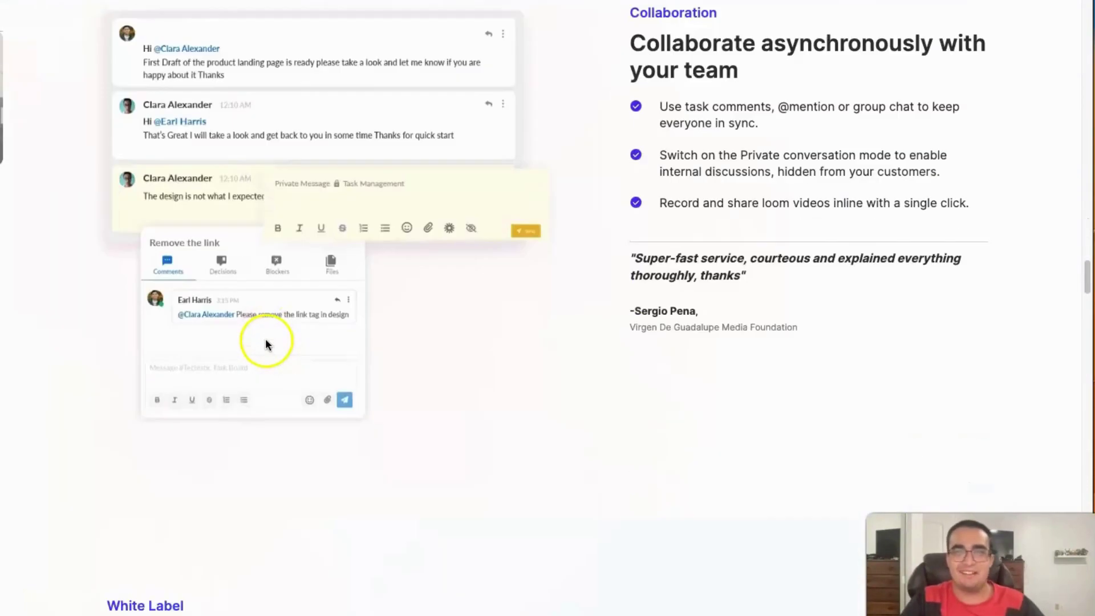
pyautogui.scroll(-15, 266, 342)
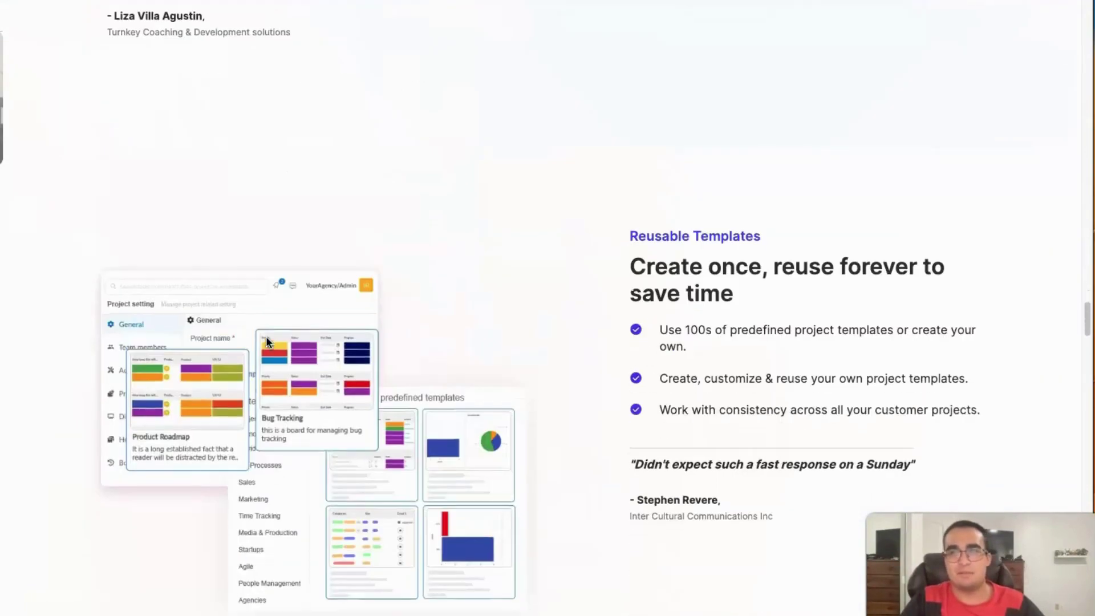
pyautogui.scroll(-9, 267, 340)
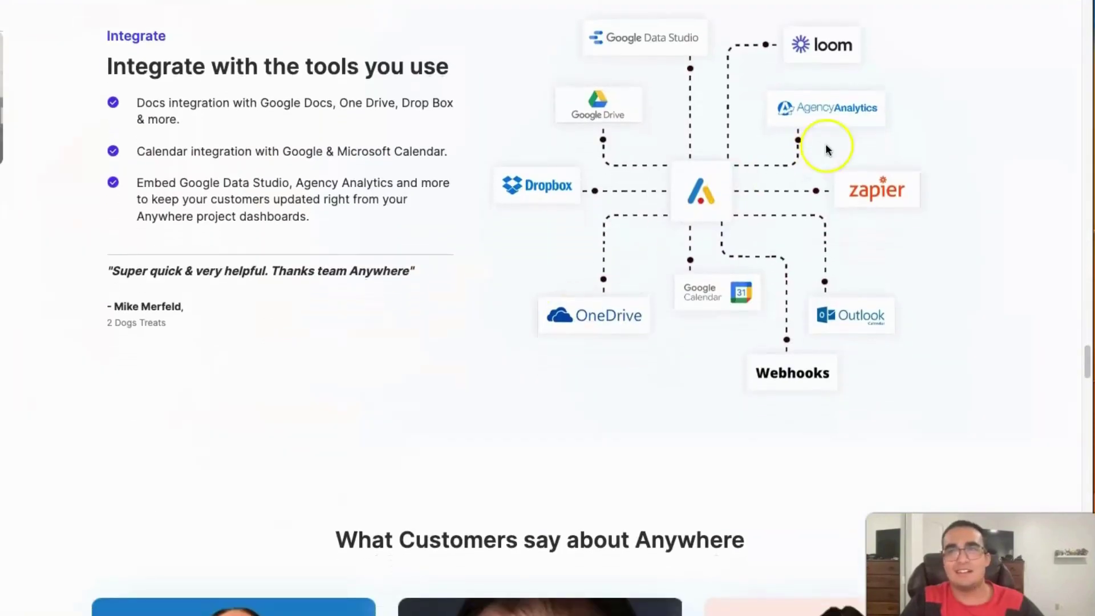
# - Examine the home page's customer testimonials and the Capterra reviews from agencies
pyautogui.scroll(-10, 549, 286)
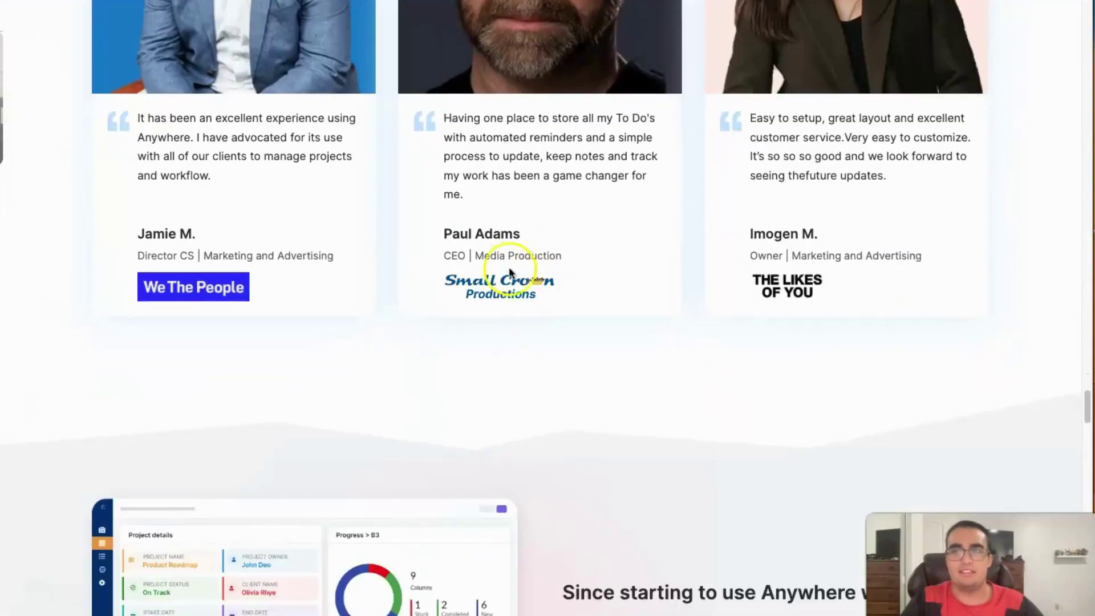
pyautogui.scroll(2, 513, 268)
pyautogui.scroll(3, 506, 271)
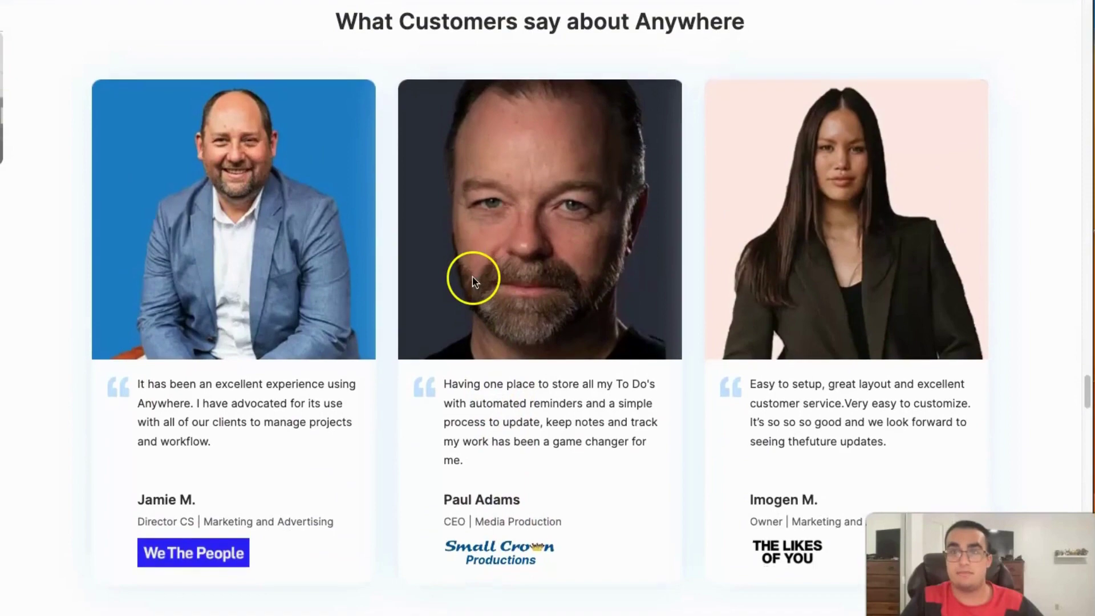
pyautogui.scroll(-1, 473, 280)
pyautogui.scroll(-10, 474, 280)
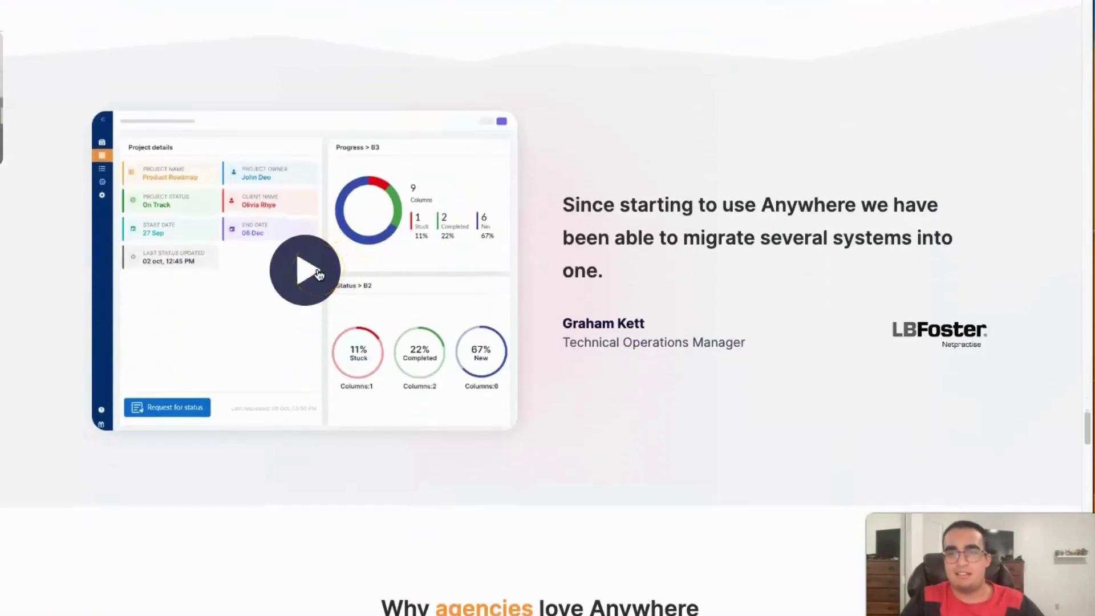
pyautogui.scroll(-8, 318, 275)
pyautogui.scroll(-1, 320, 271)
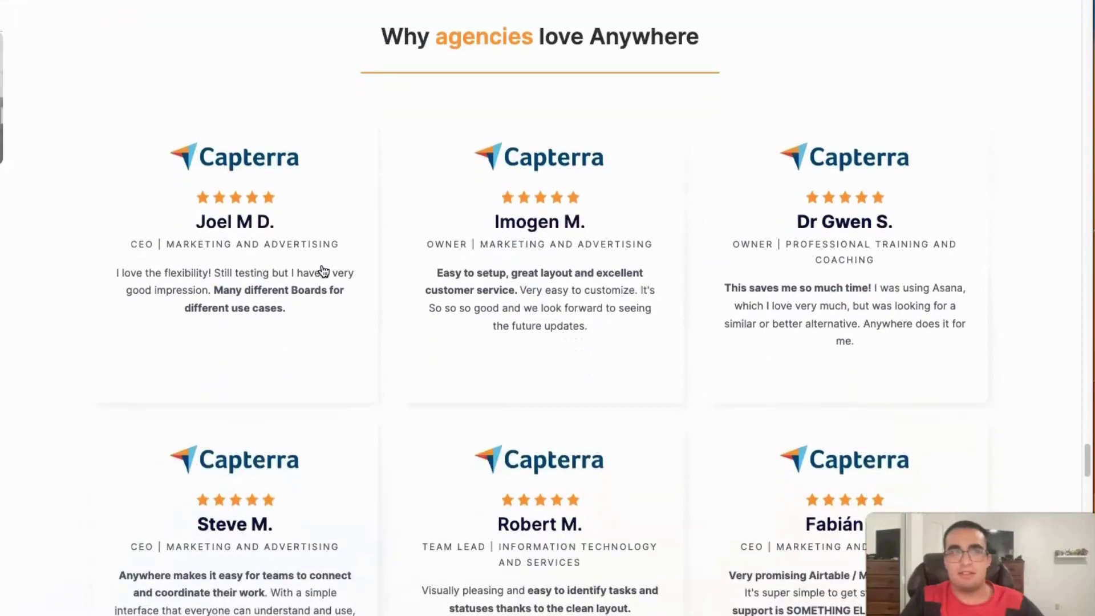
pyautogui.scroll(-5, 324, 271)
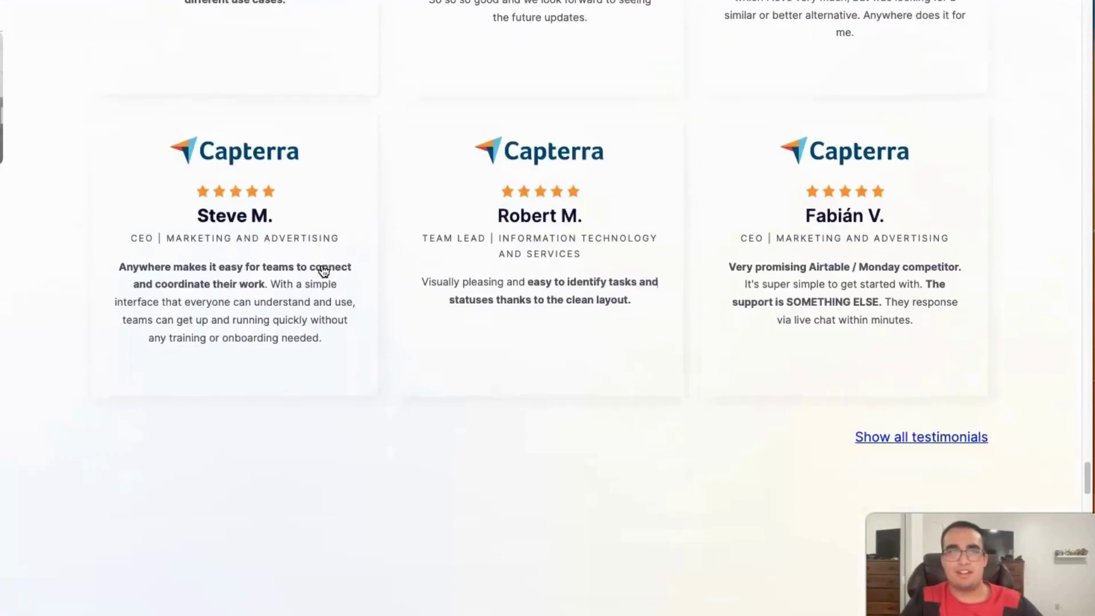
# - View the table comparing Anywhere with Asana, Teamwork, monday.com and ClickUp, and return to the start of the home page
pyautogui.scroll(-6, 324, 271)
pyautogui.scroll(5, 321, 268)
pyautogui.scroll(-9, 322, 270)
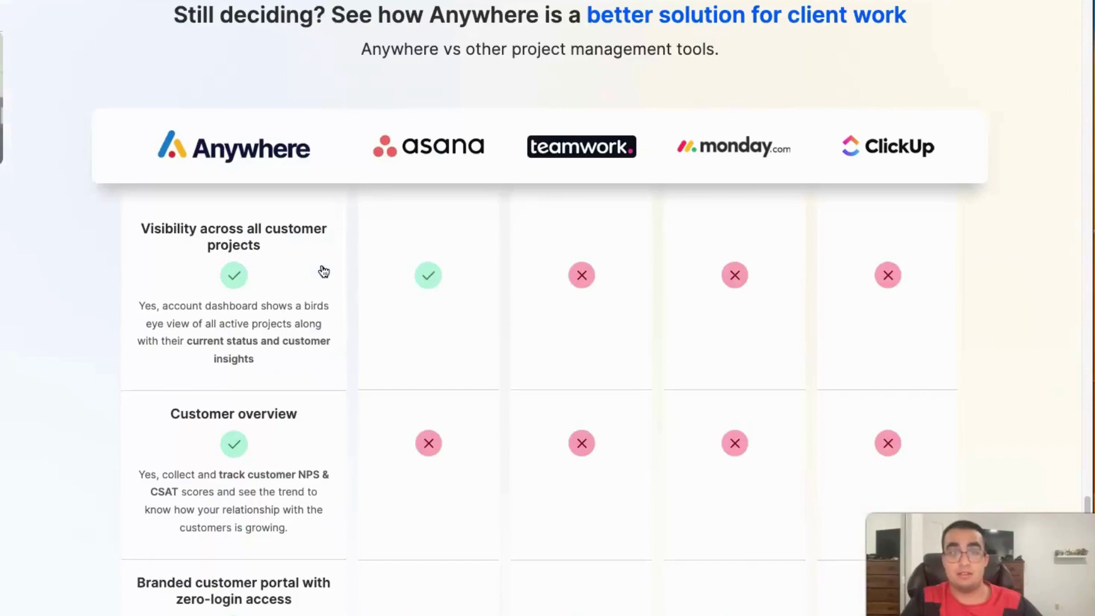
pyautogui.scroll(20, 323, 272)
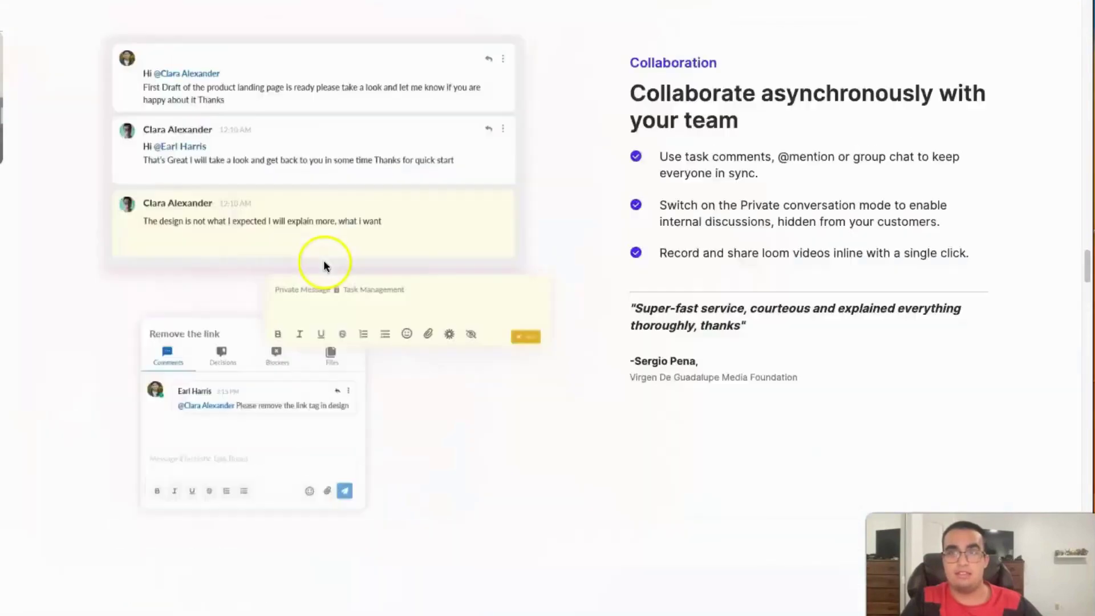
pyautogui.scroll(20, 324, 261)
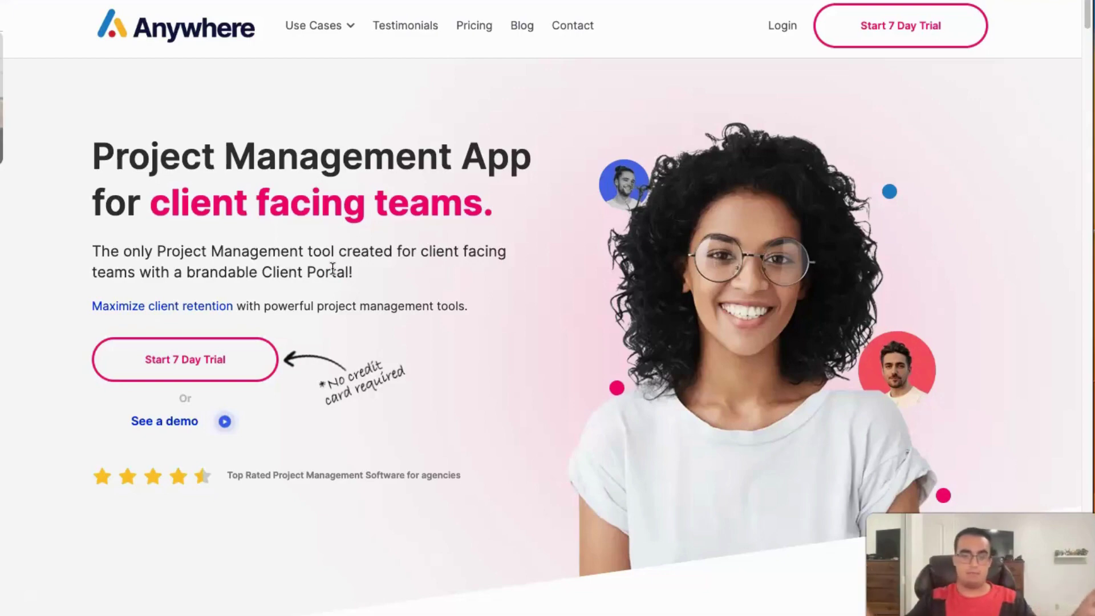
pyautogui.click(366, 127)
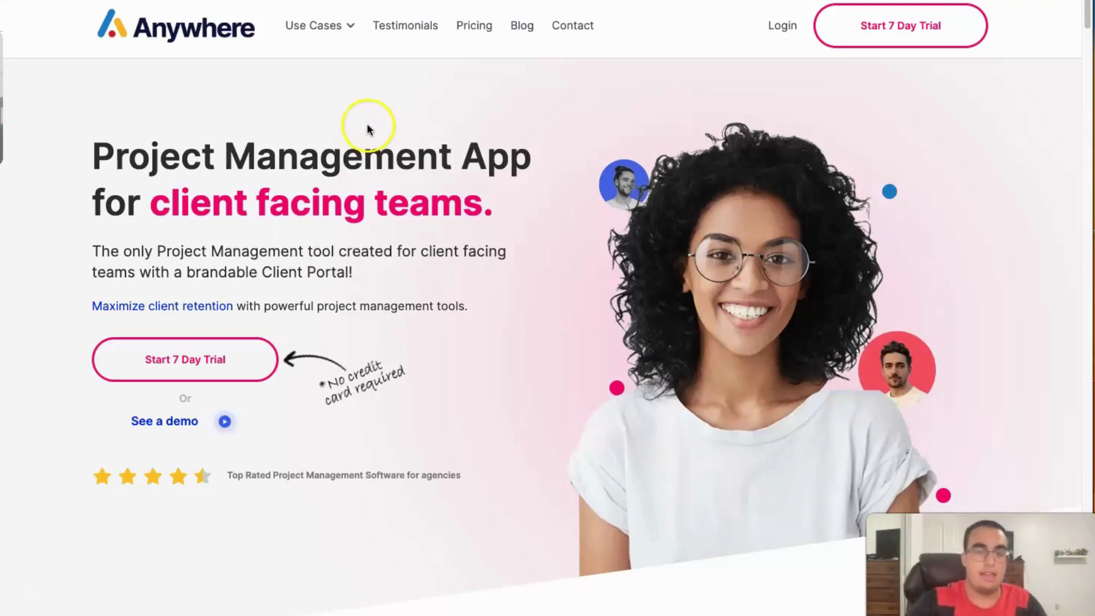